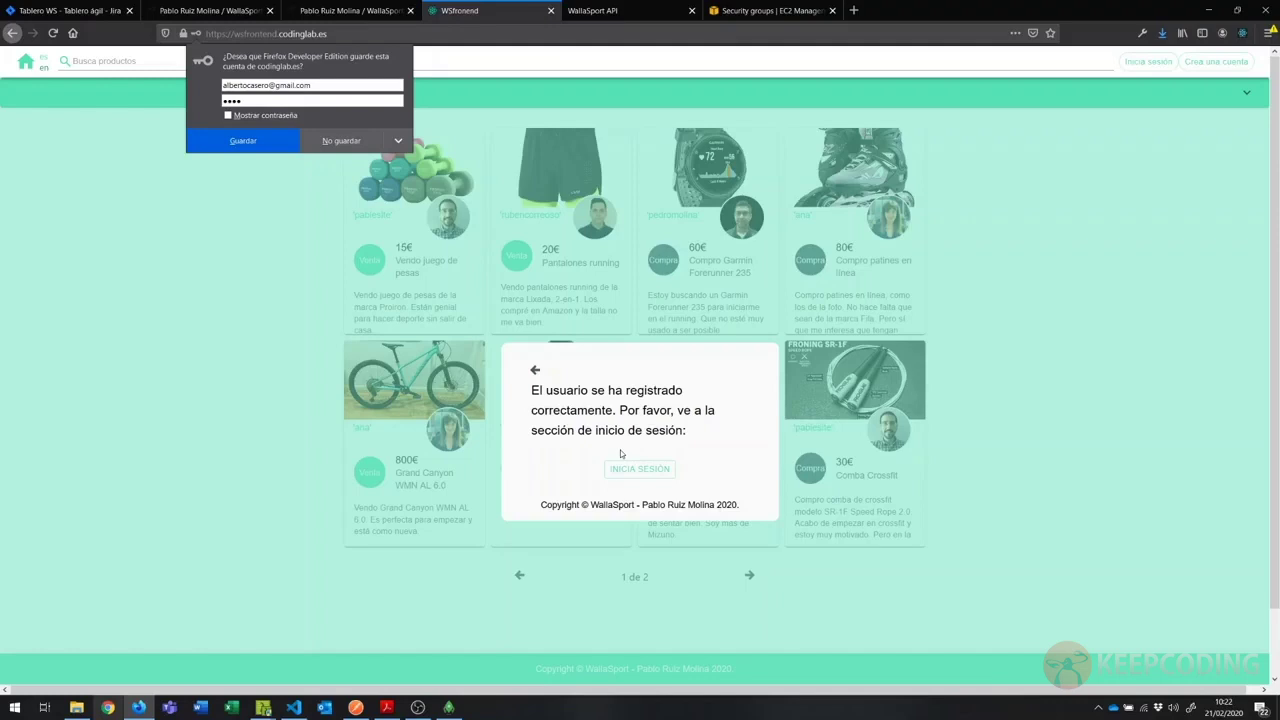
Step: Log in with the new account's password and let Firefox save the login
click(639, 469)
key(Tab)
text(123)
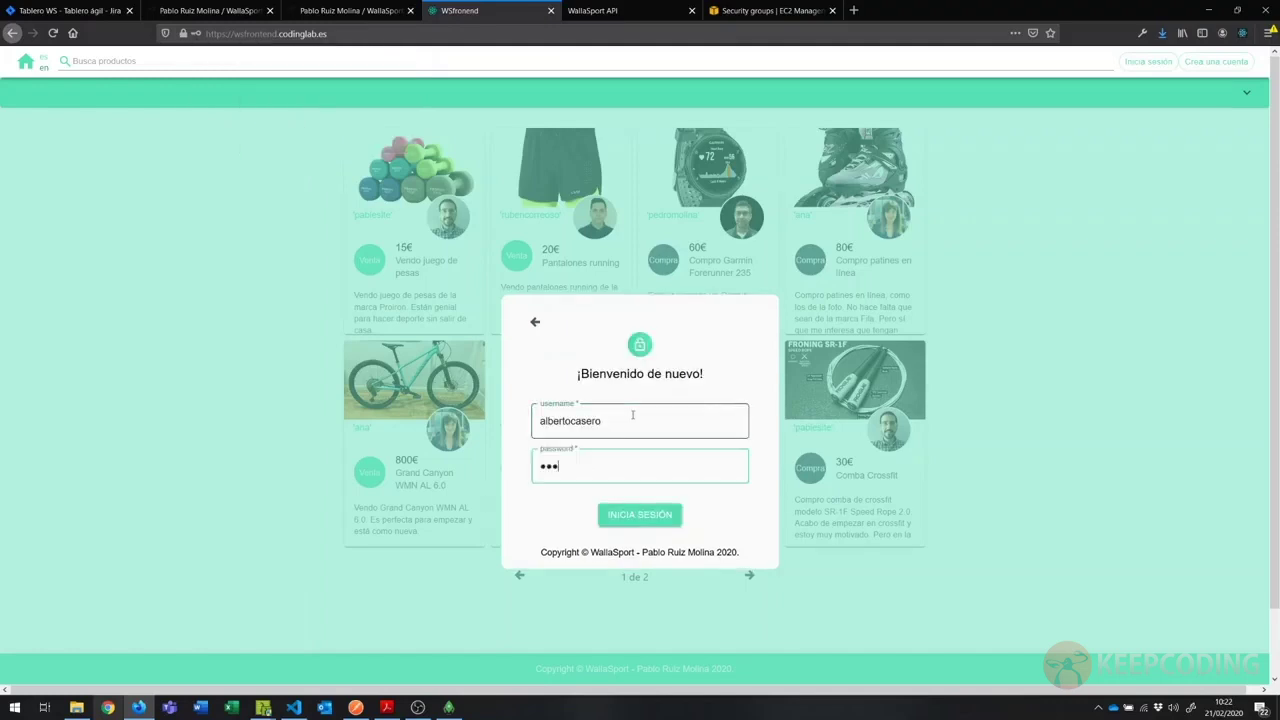
text(4)
click(655, 515)
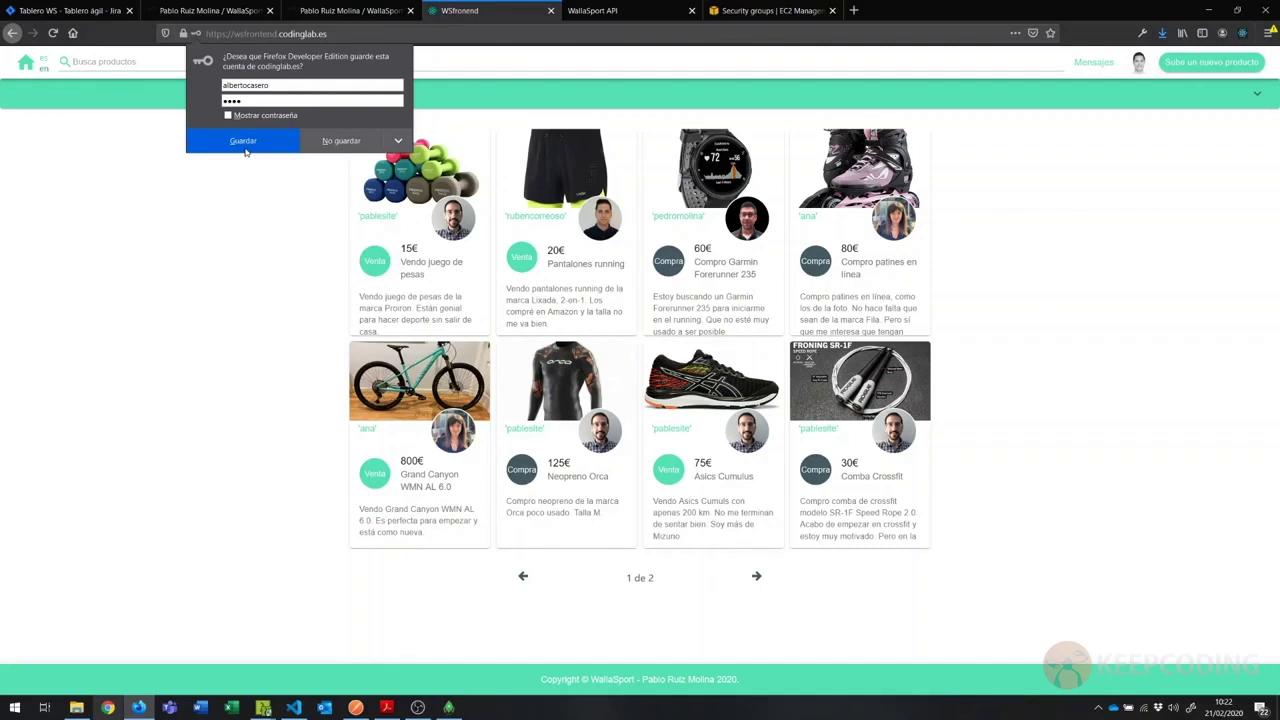
click(244, 148)
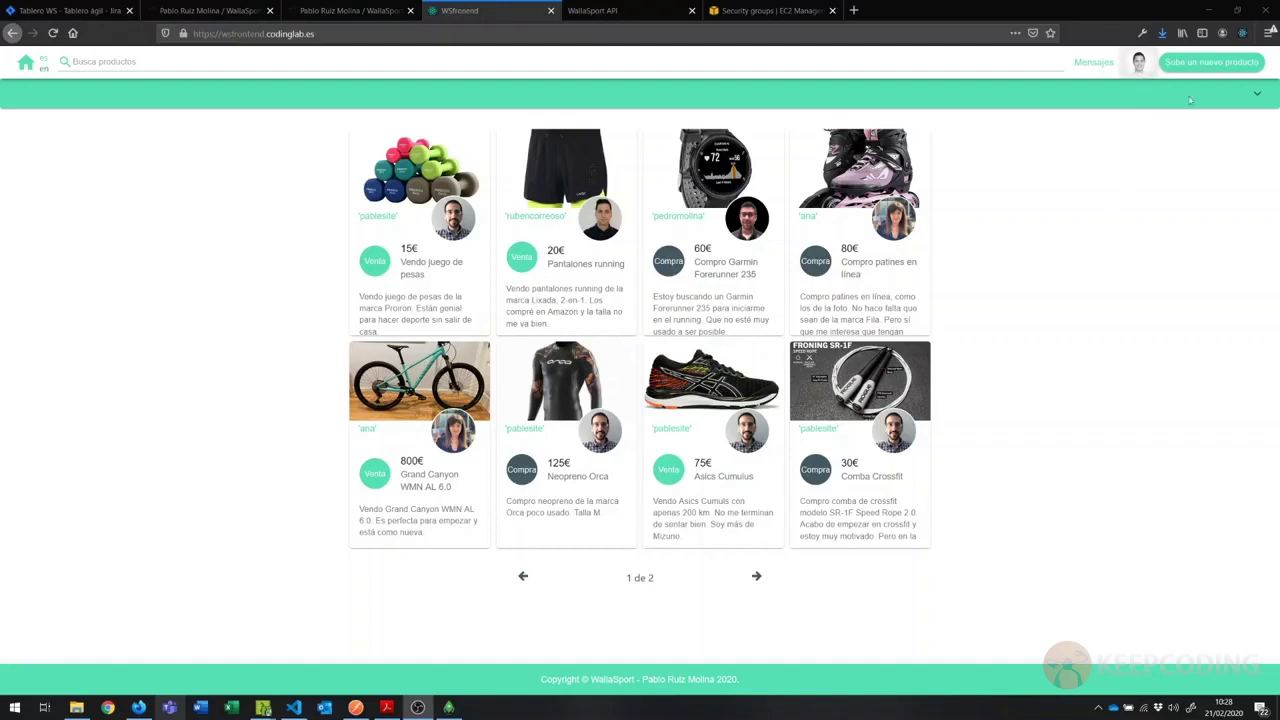
Step: Start a new listing named 'Barra de dominadas' with a description of the pull-up bar
click(1205, 66)
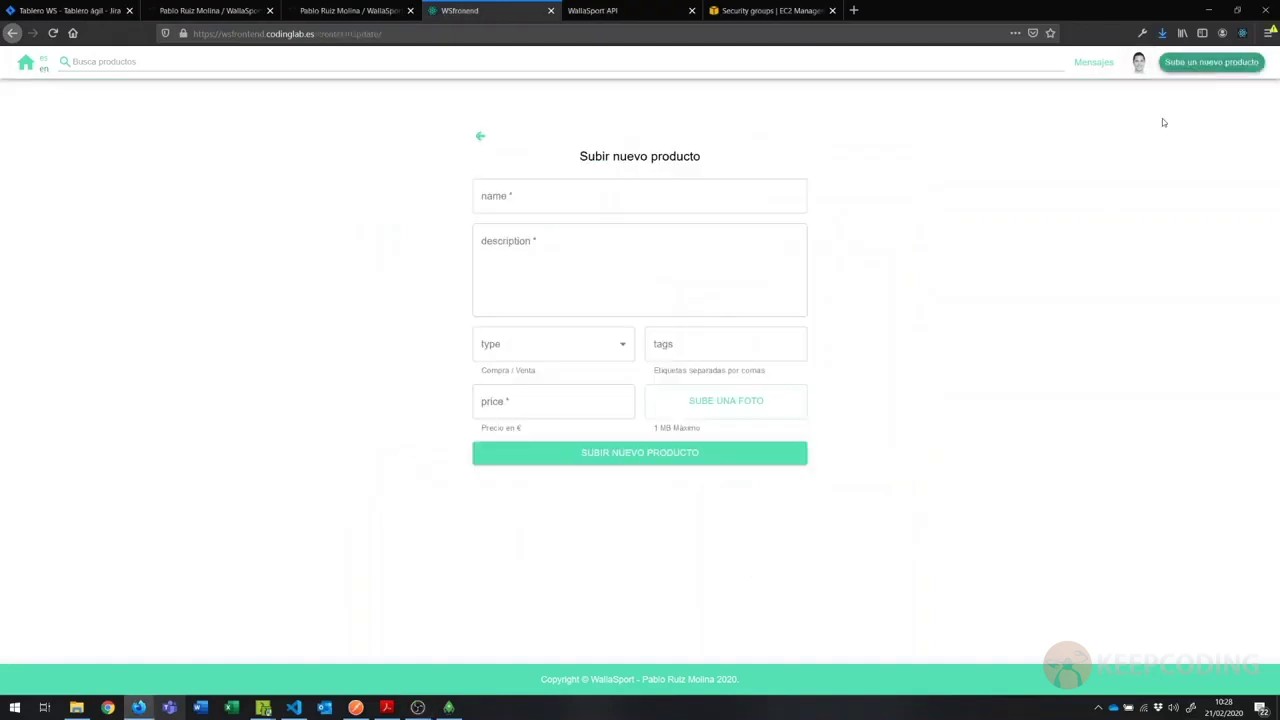
click(657, 198)
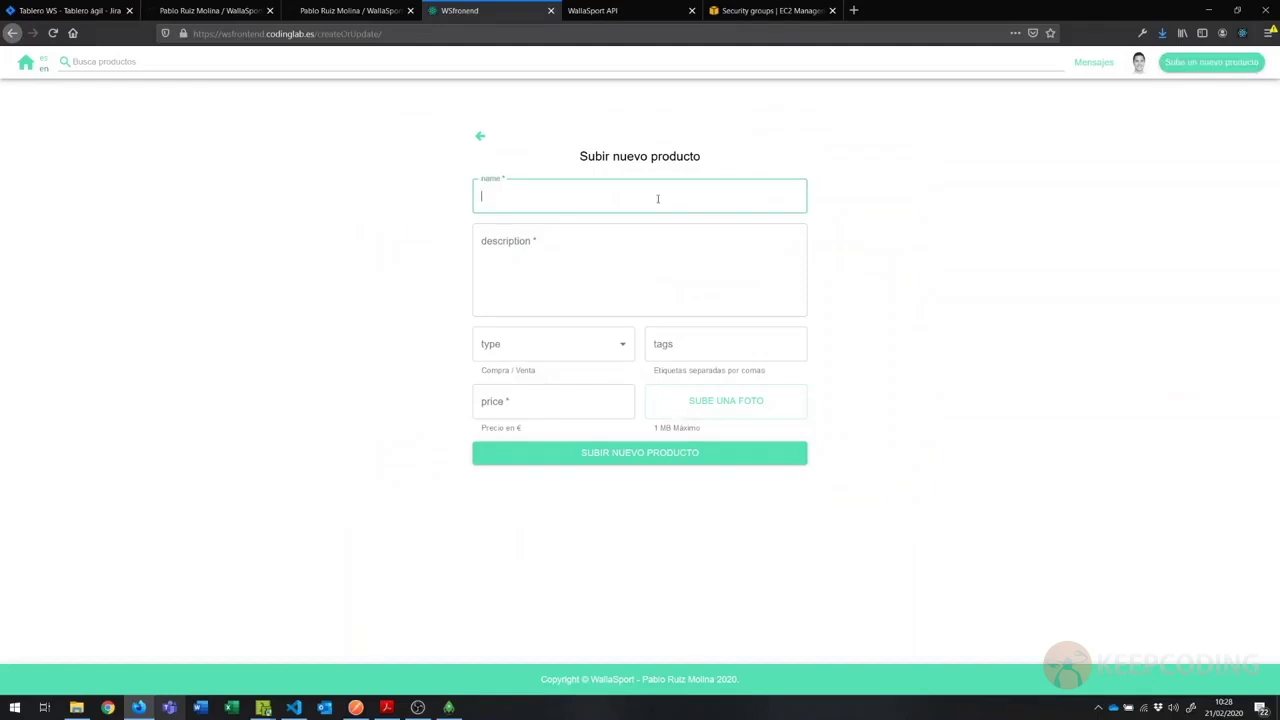
text(Barra de dominadas)
key(Tab)
text(Ven)
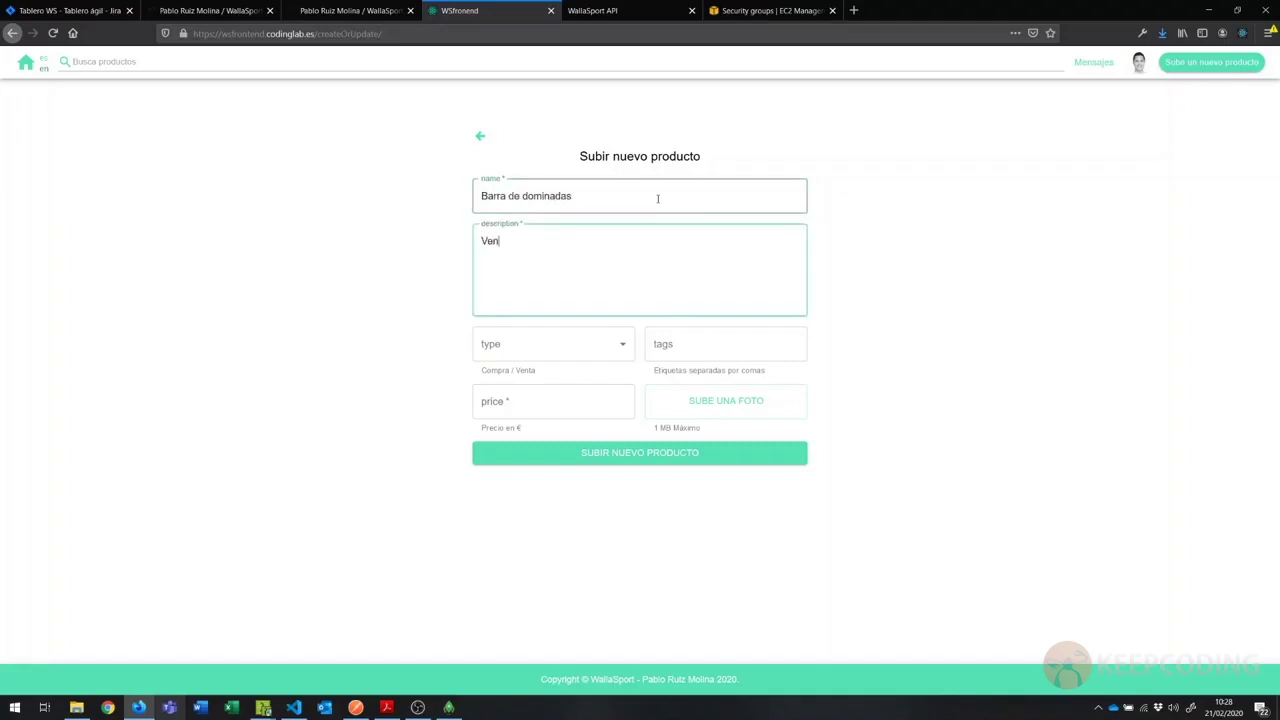
text(do una barra de dominadas por )
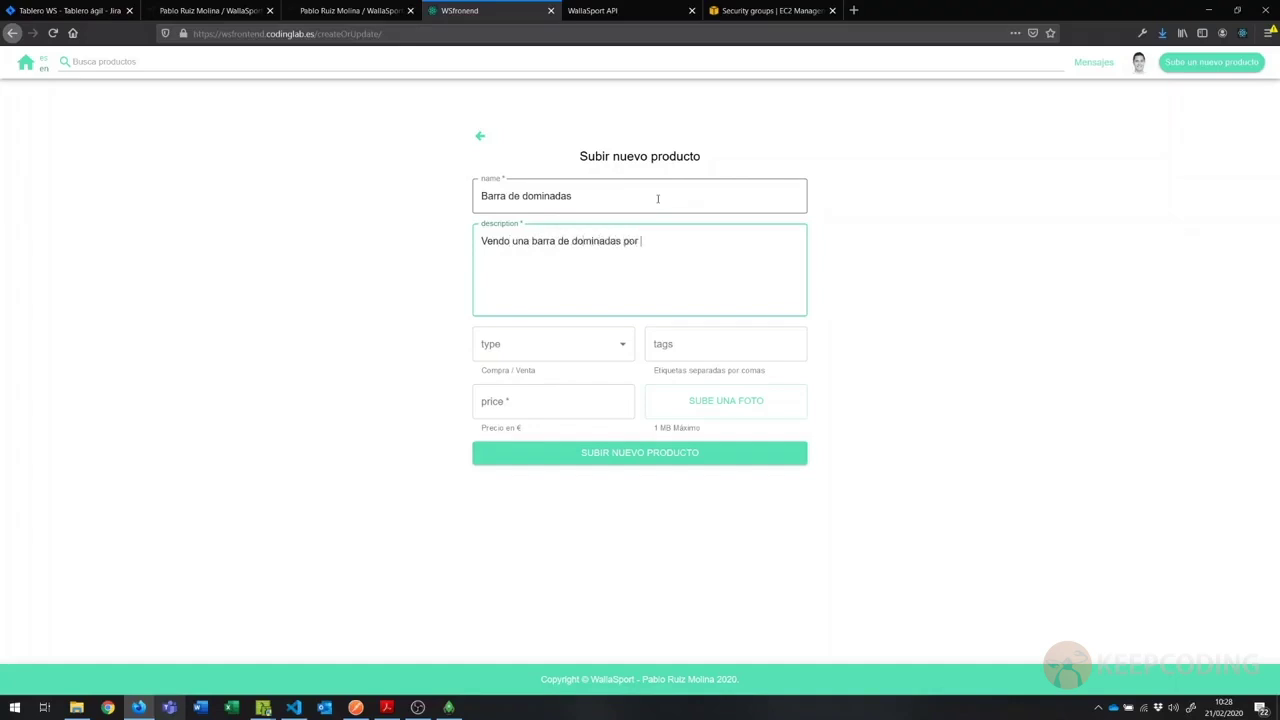
text(no darle mucho uso. Está e pe)
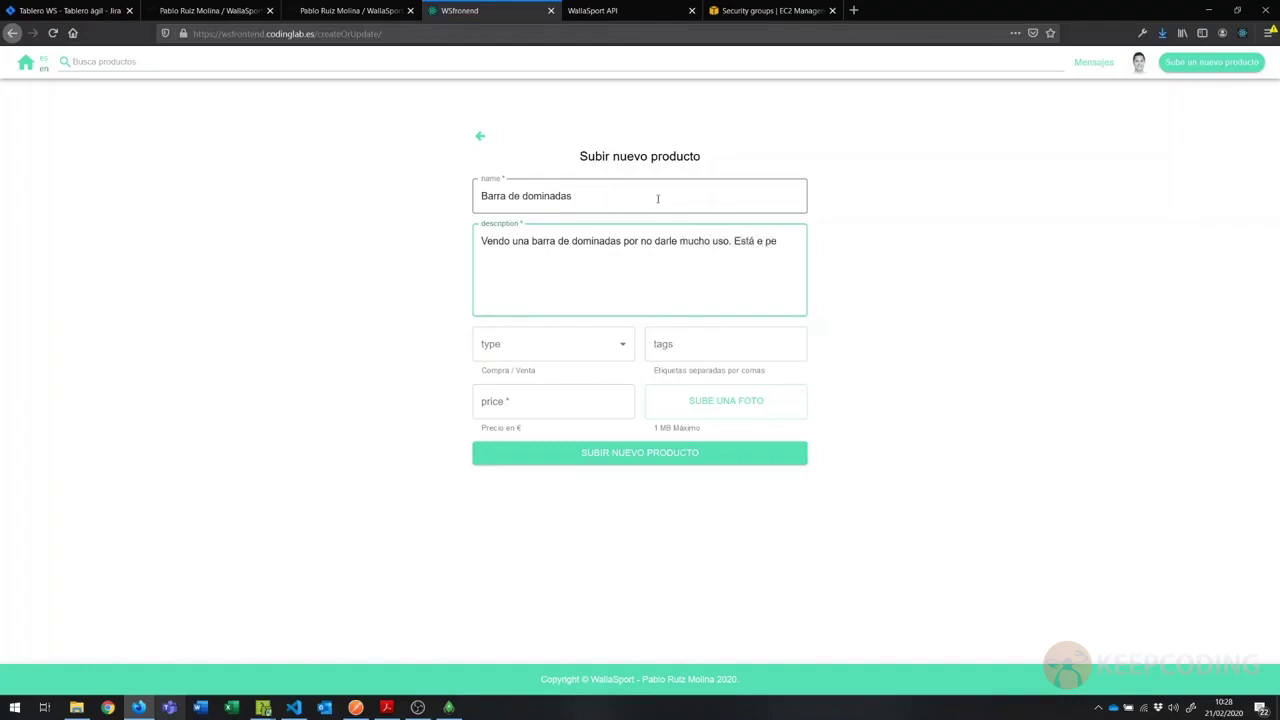
key(BackSpace)
key(BackSpace)
key(BackSpace)
text(n perfecto estado y se acopla a cualu)
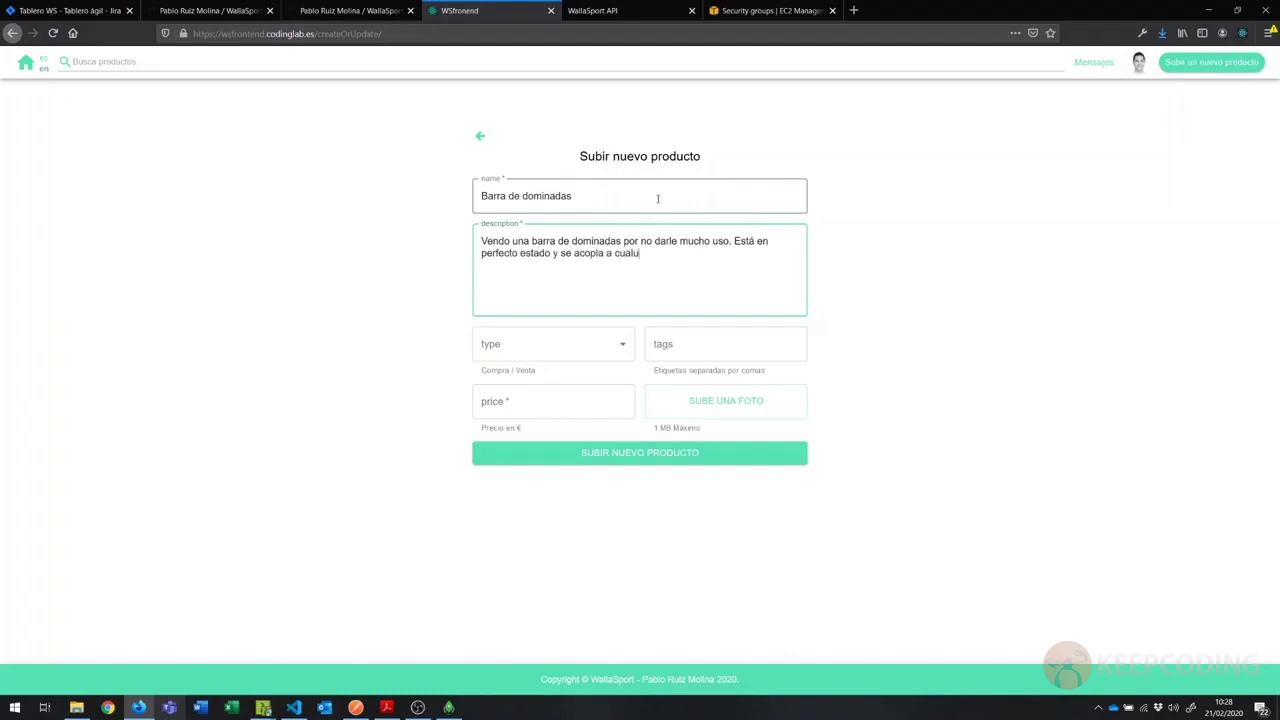
key(BackSpace)
text(quier tipo de puerta.)
Step: Make it a sale with tags barra de dominadas, fit, gym and price 15, then choose a photo
click(622, 347)
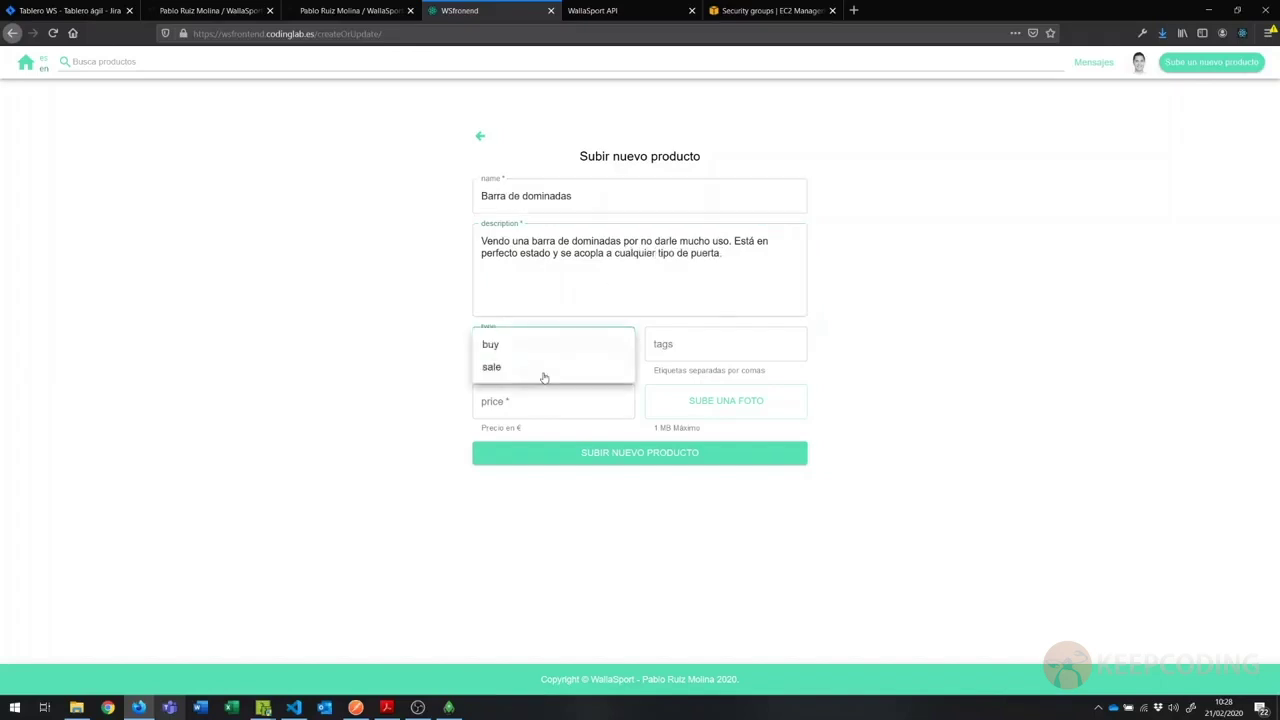
click(510, 367)
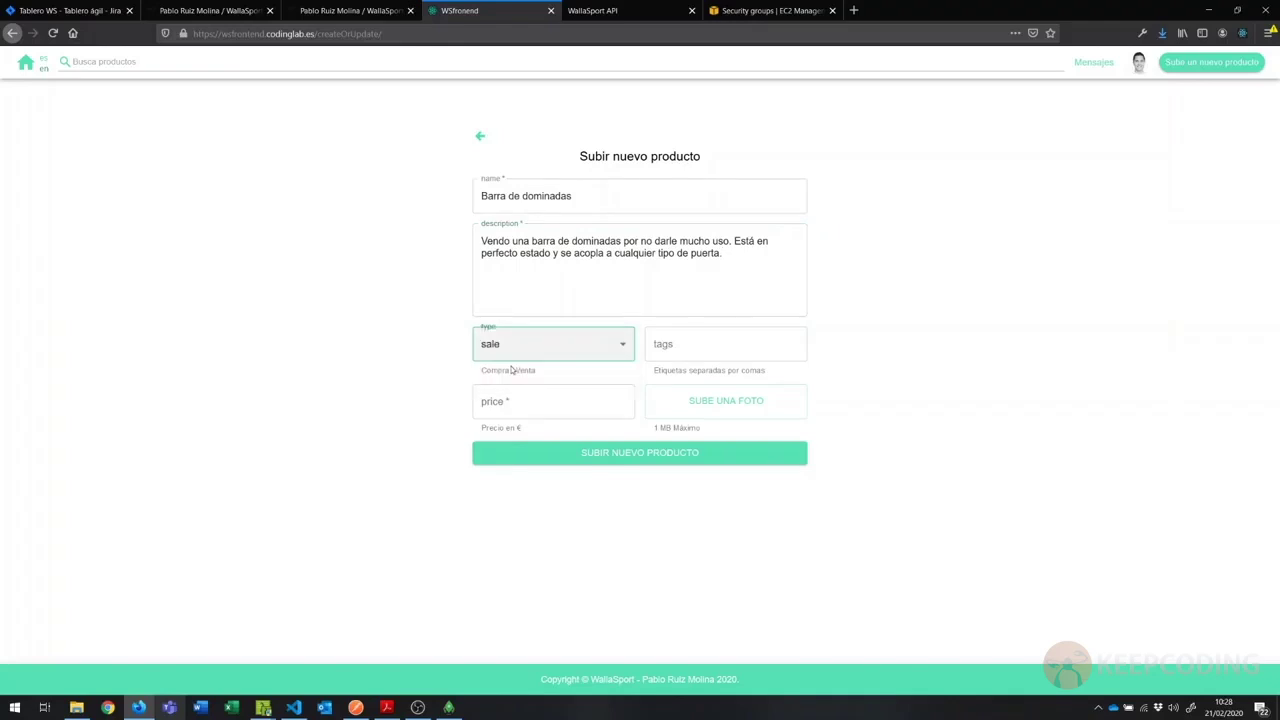
click(705, 346)
text(barra)
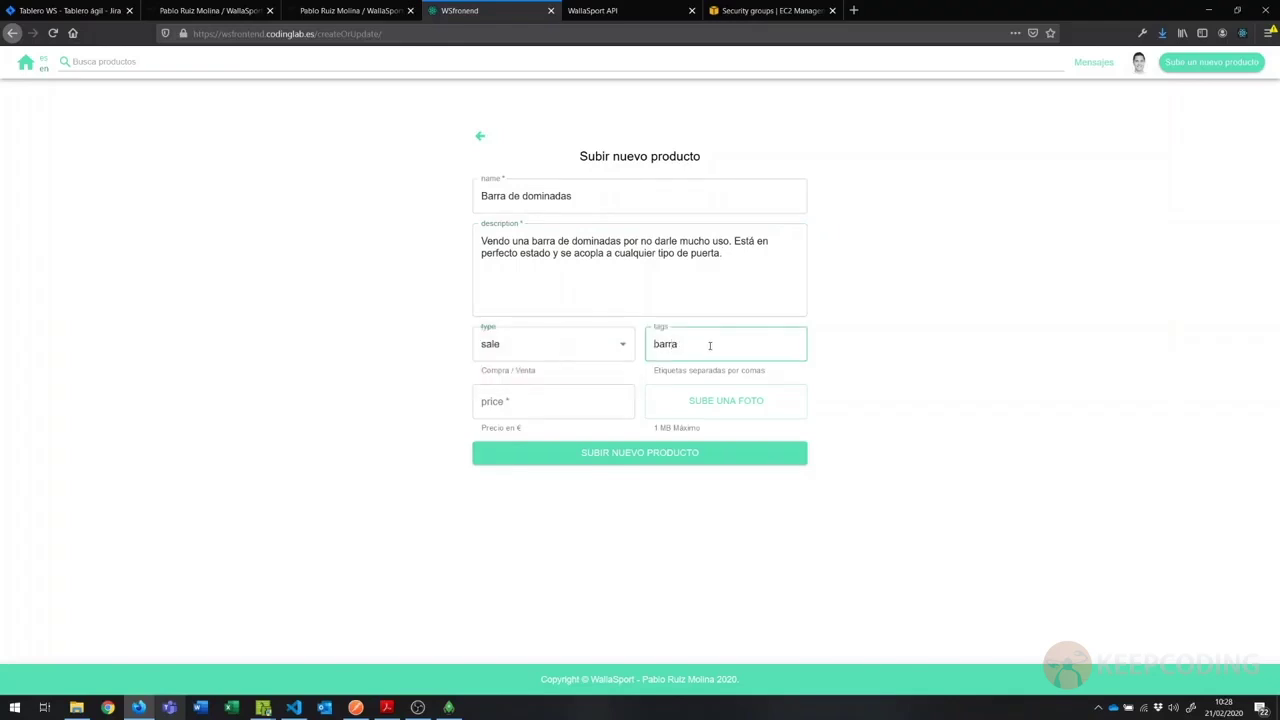
text( de dominadas, fit, gym)
click(555, 403)
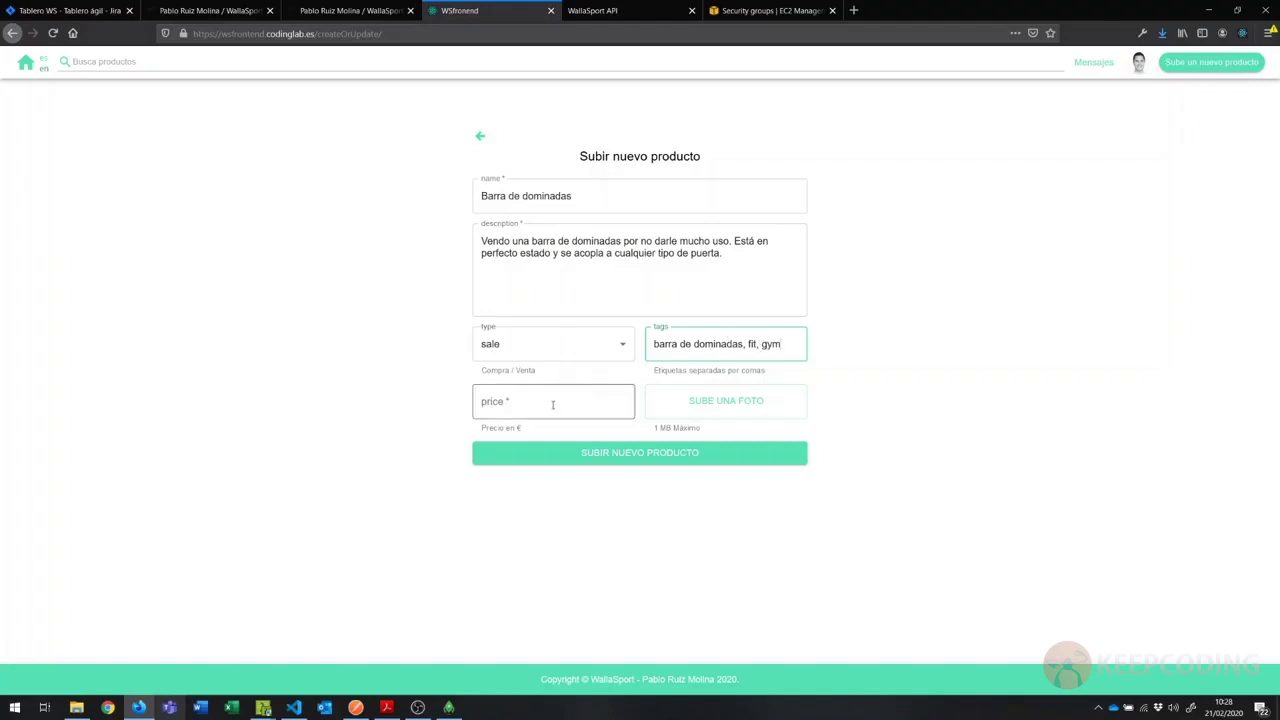
text(15)
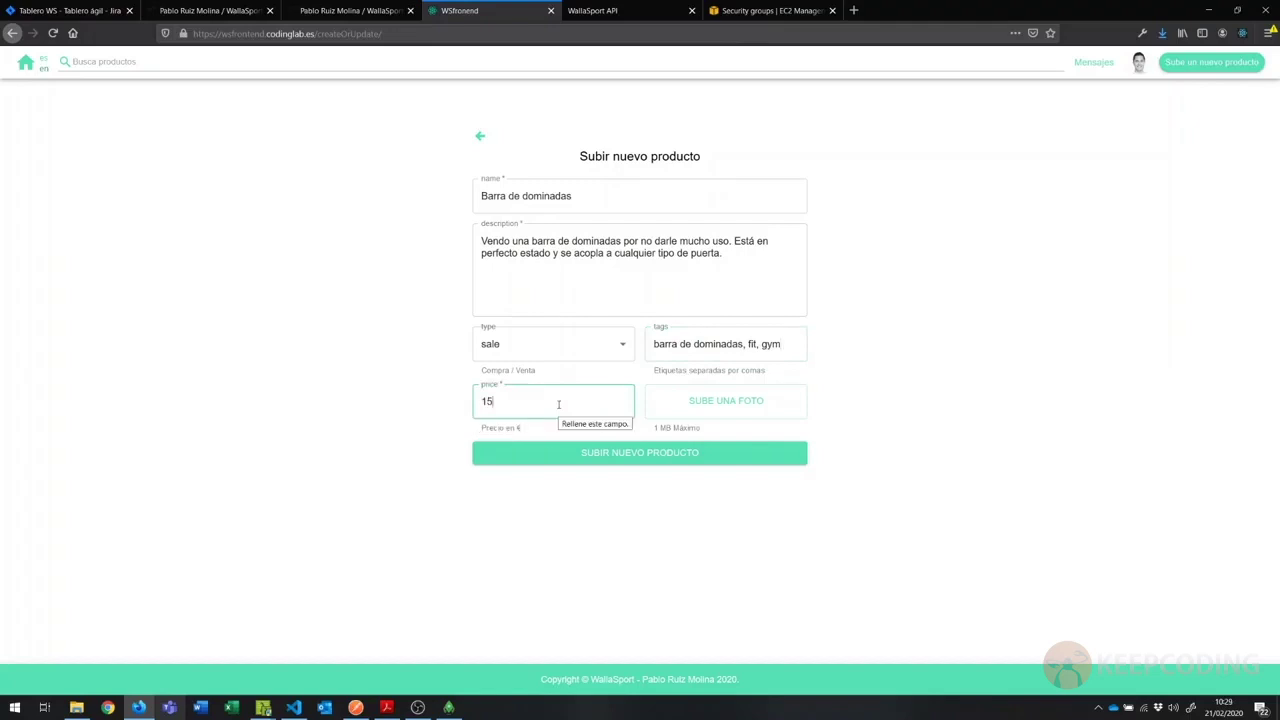
click(713, 405)
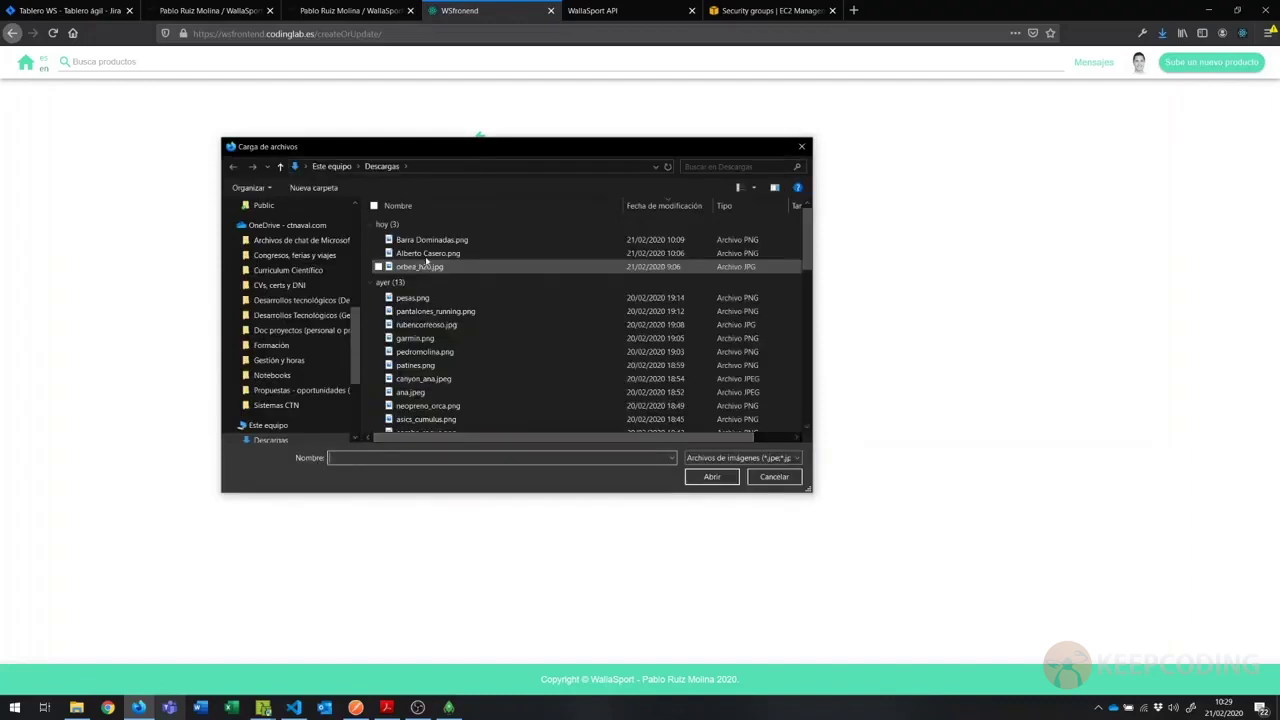
Step: Attach Barra Dominadas.png and publish the 15€ pull-up bar listing
click(430, 240)
click(711, 478)
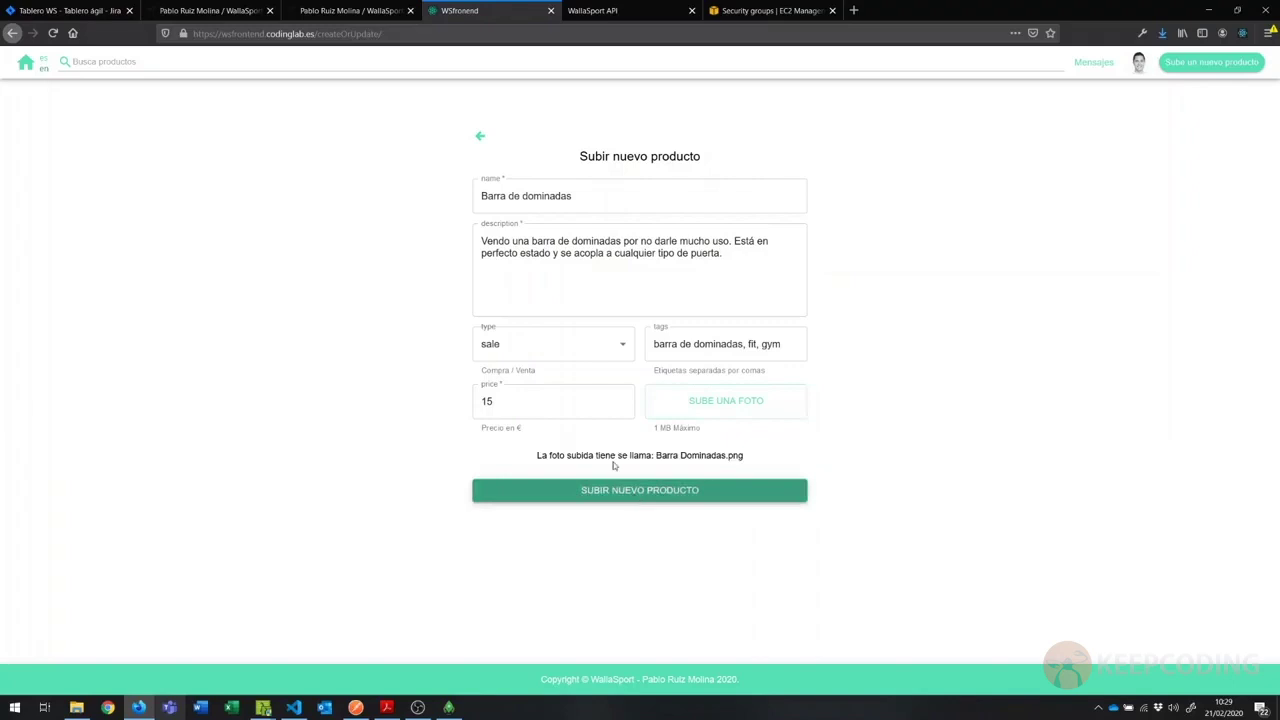
click(640, 492)
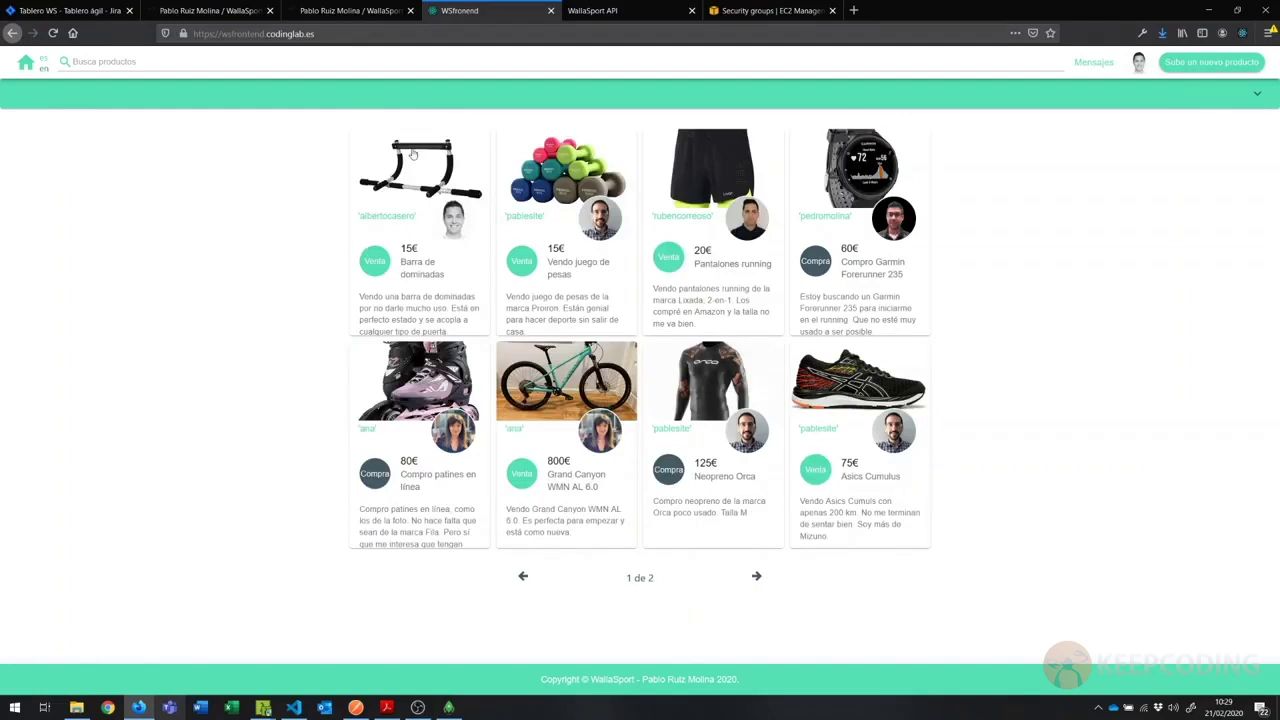
Step: Highlight the new listing's description and 15€ price, then open the Barra de dominadas listing
drag(395, 297, 413, 309)
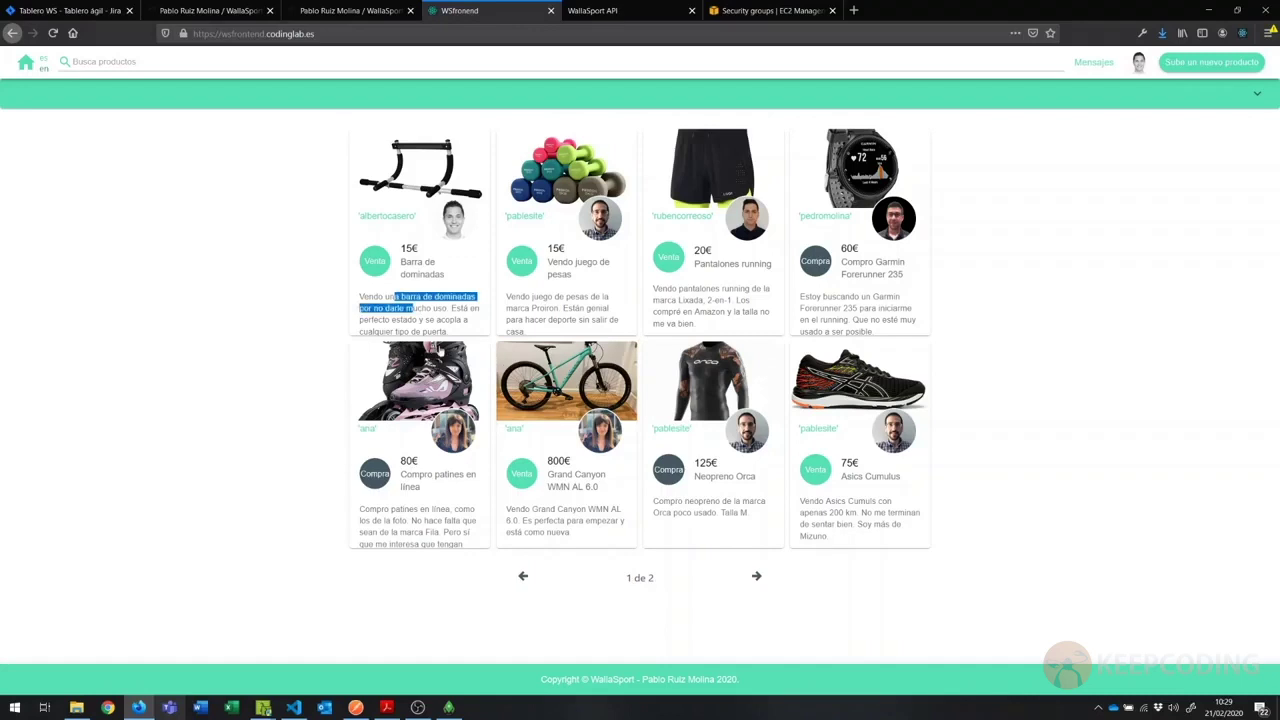
double_click(410, 248)
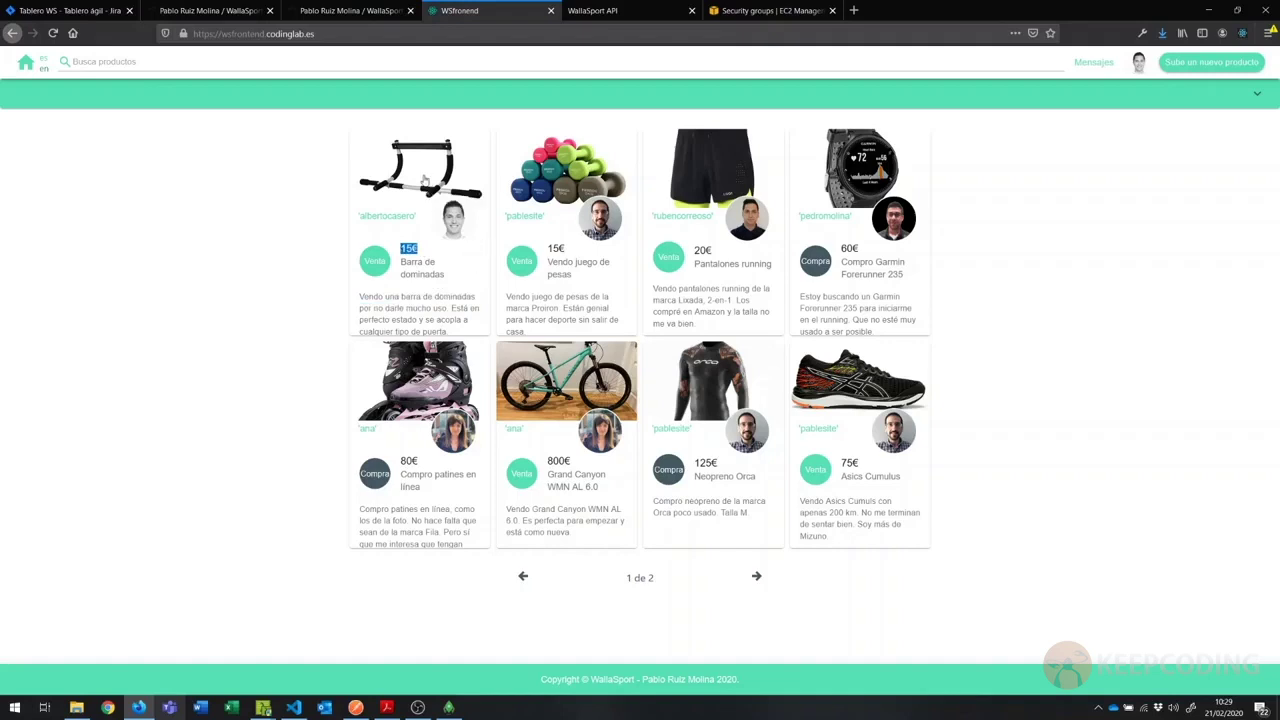
click(424, 179)
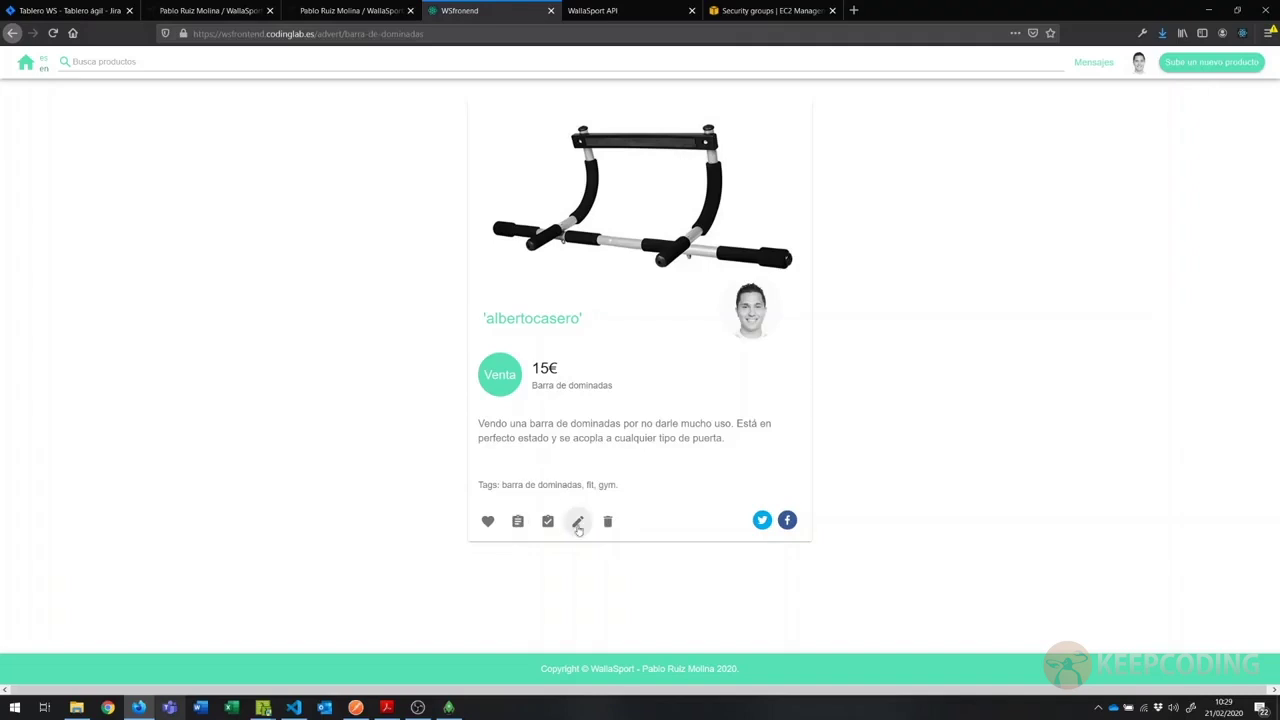
Step: Edit the Barra de dominadas listing, changing its price from 15 to 12, and save
click(577, 522)
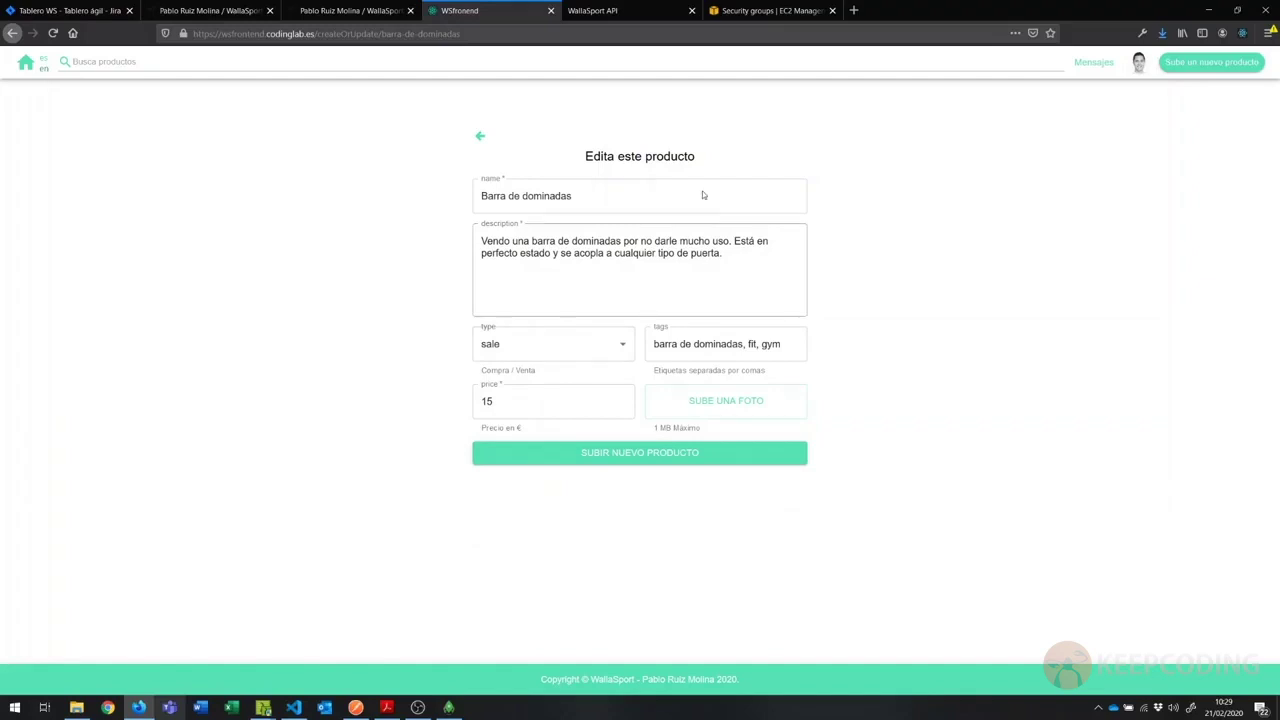
click(585, 394)
key(BackSpace)
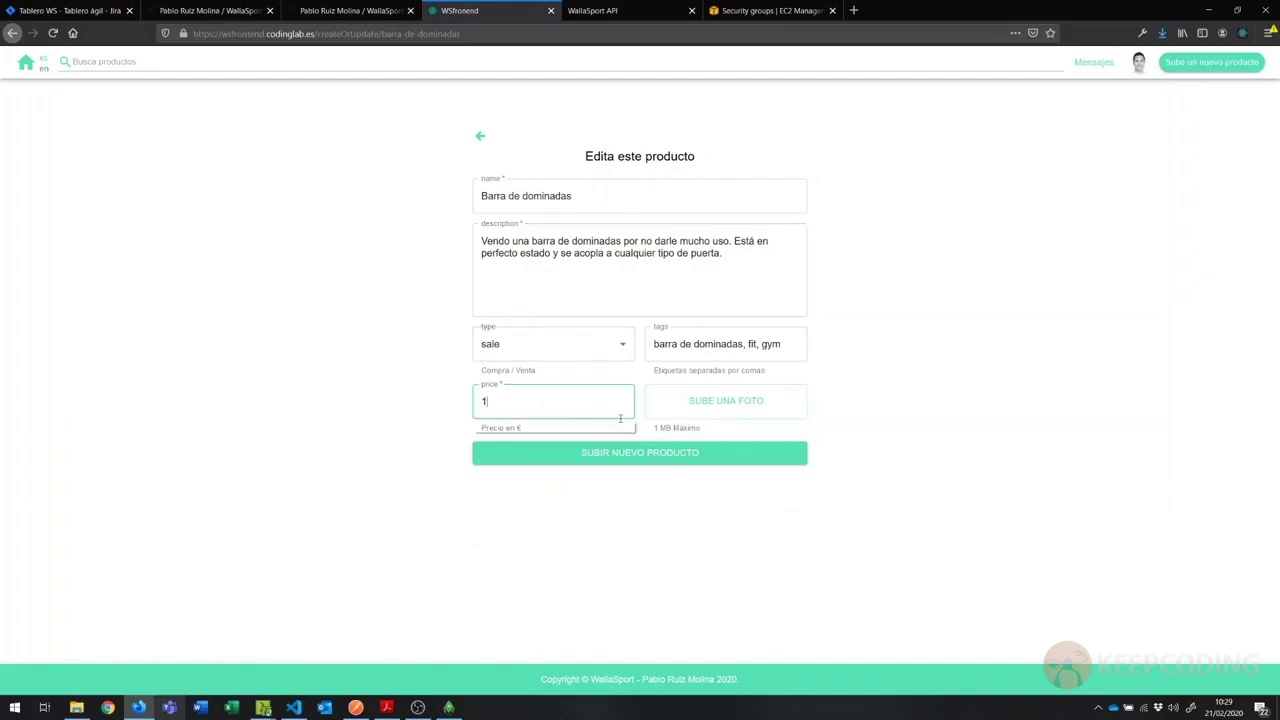
text(2)
click(555, 443)
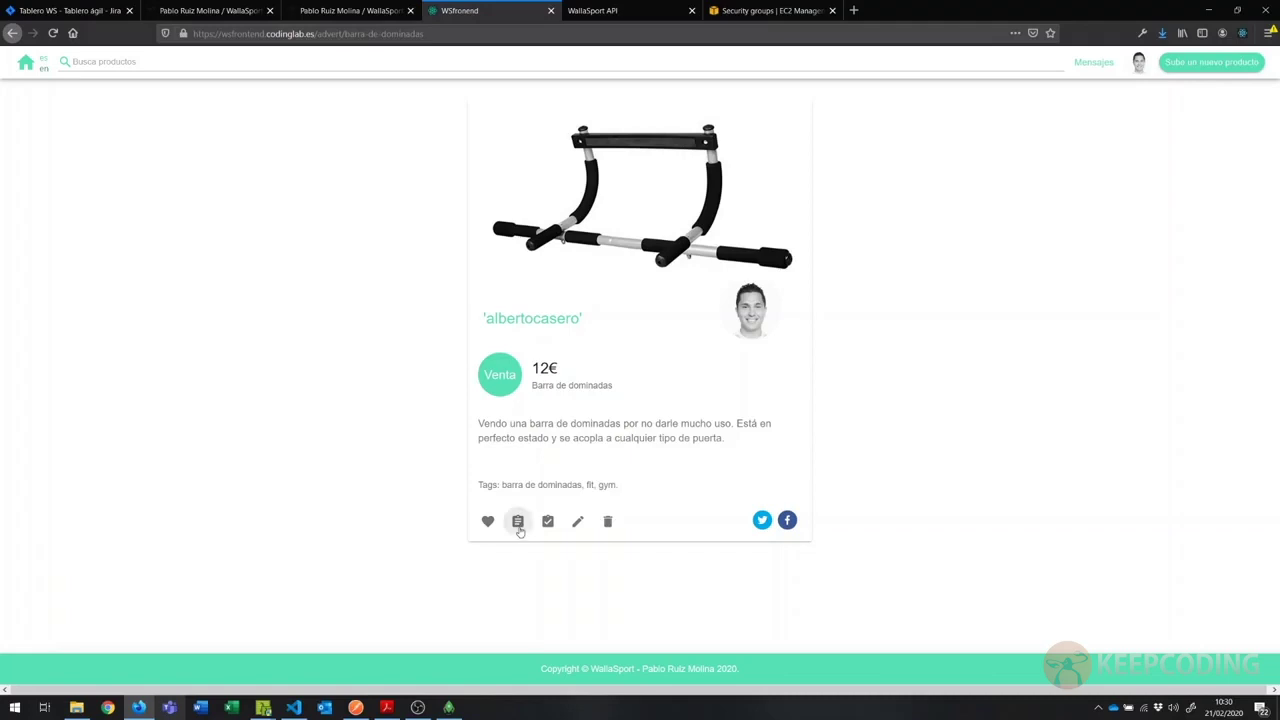
Step: Reserve the pull-up bar listing, then reopen it and toggle the reservation off and on
click(519, 527)
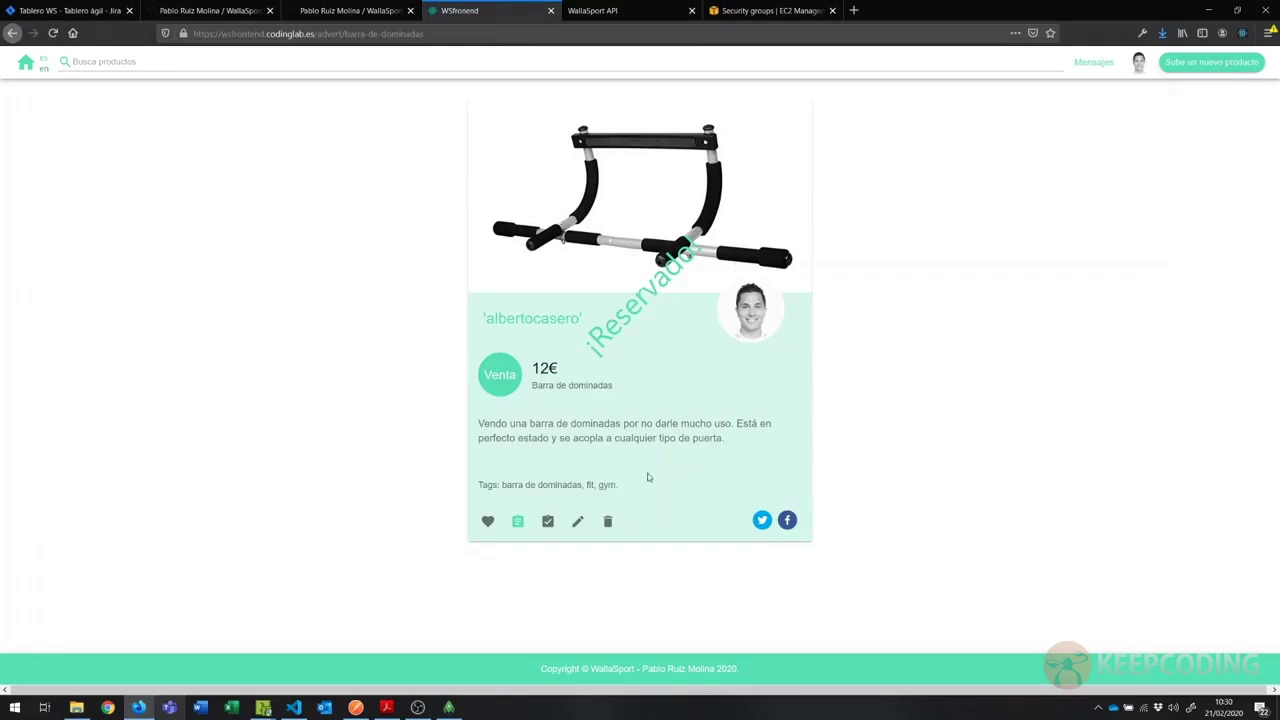
click(25, 63)
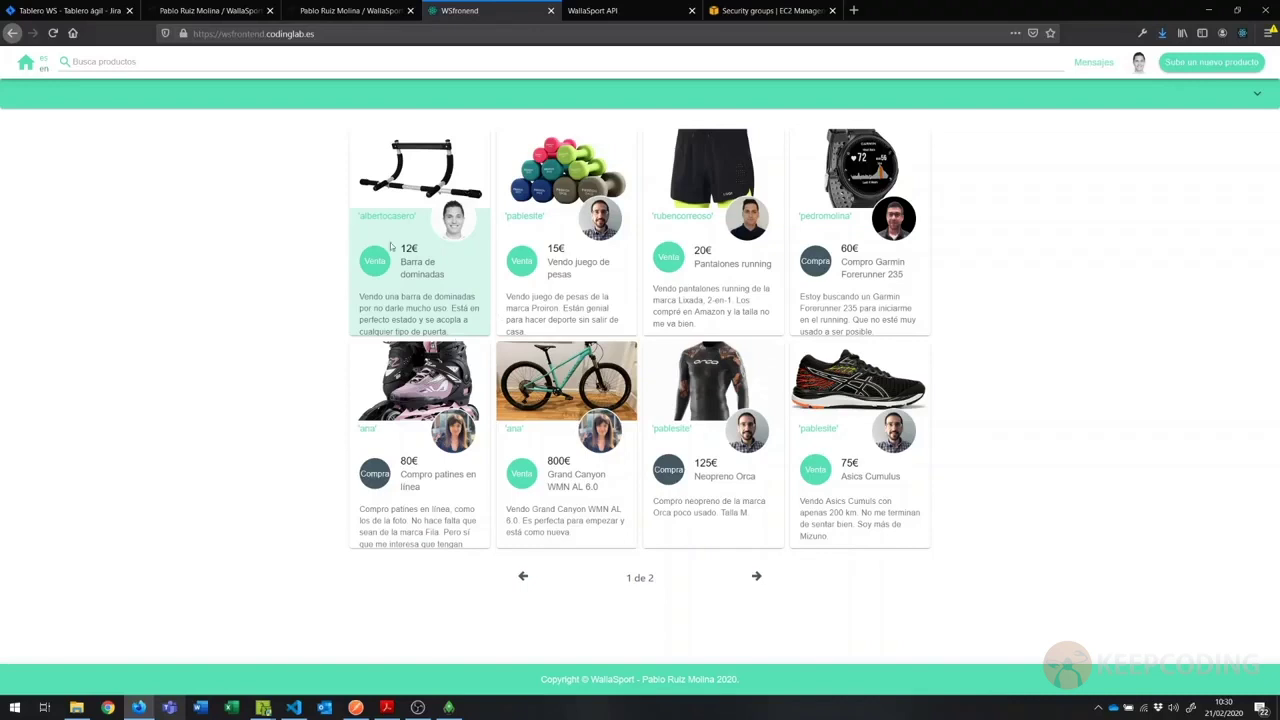
click(422, 180)
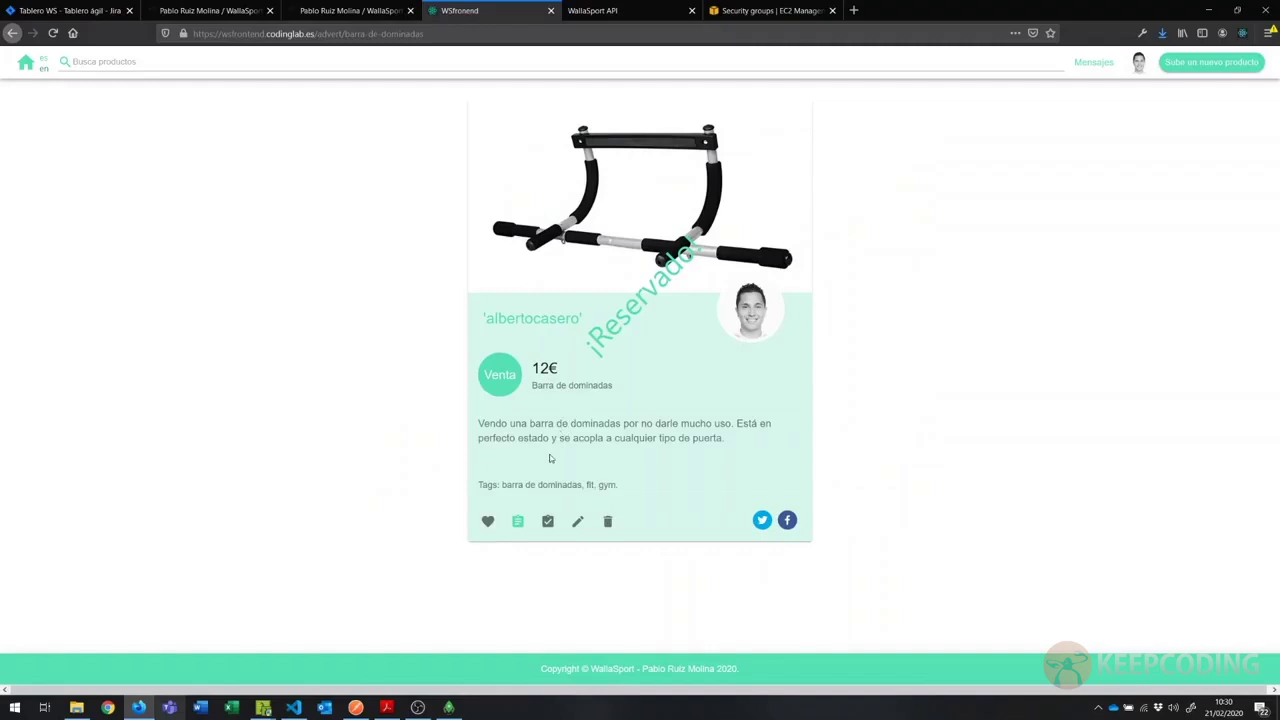
click(518, 521)
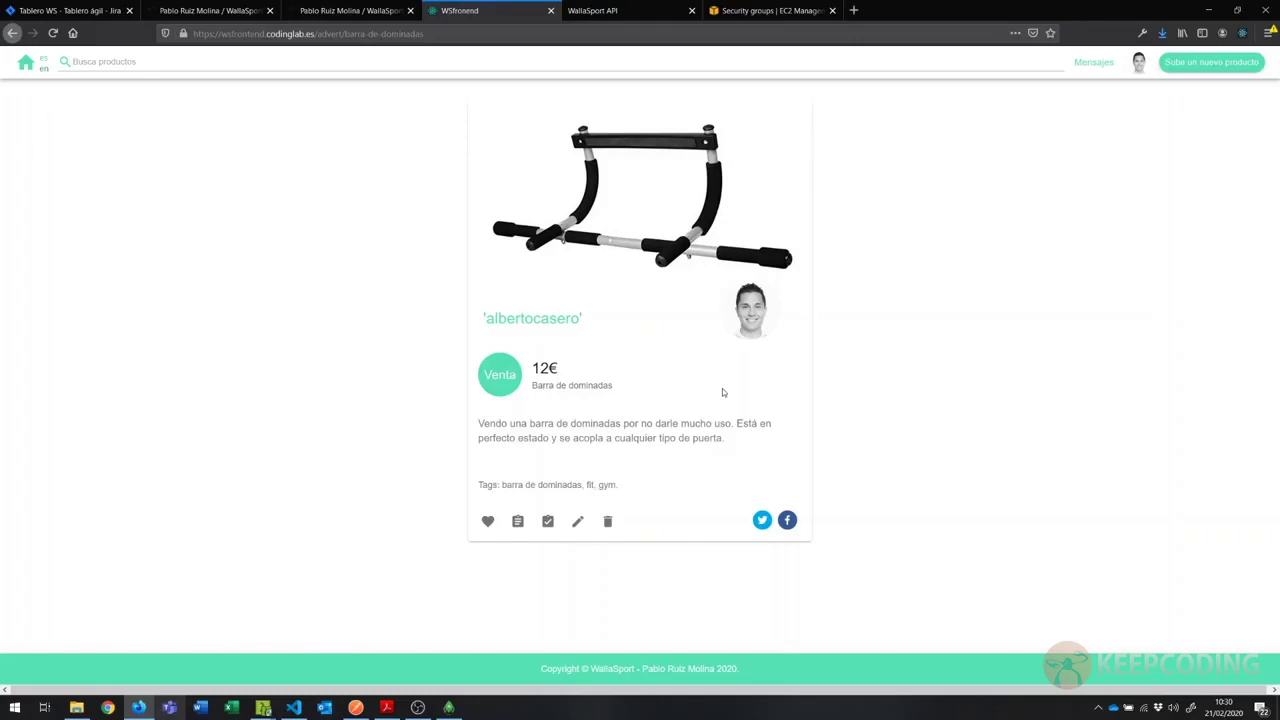
click(518, 521)
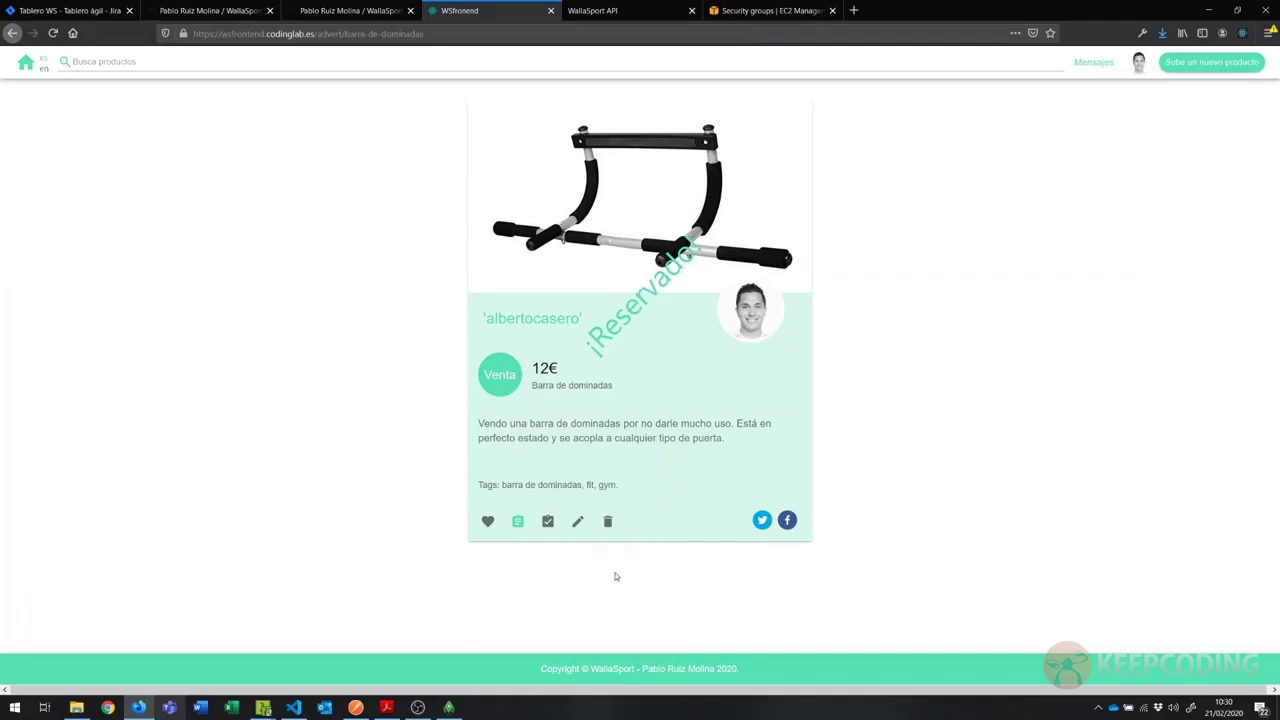
Step: Mark the listing as sold, reopen it, unmark it as sold, and return home
click(547, 521)
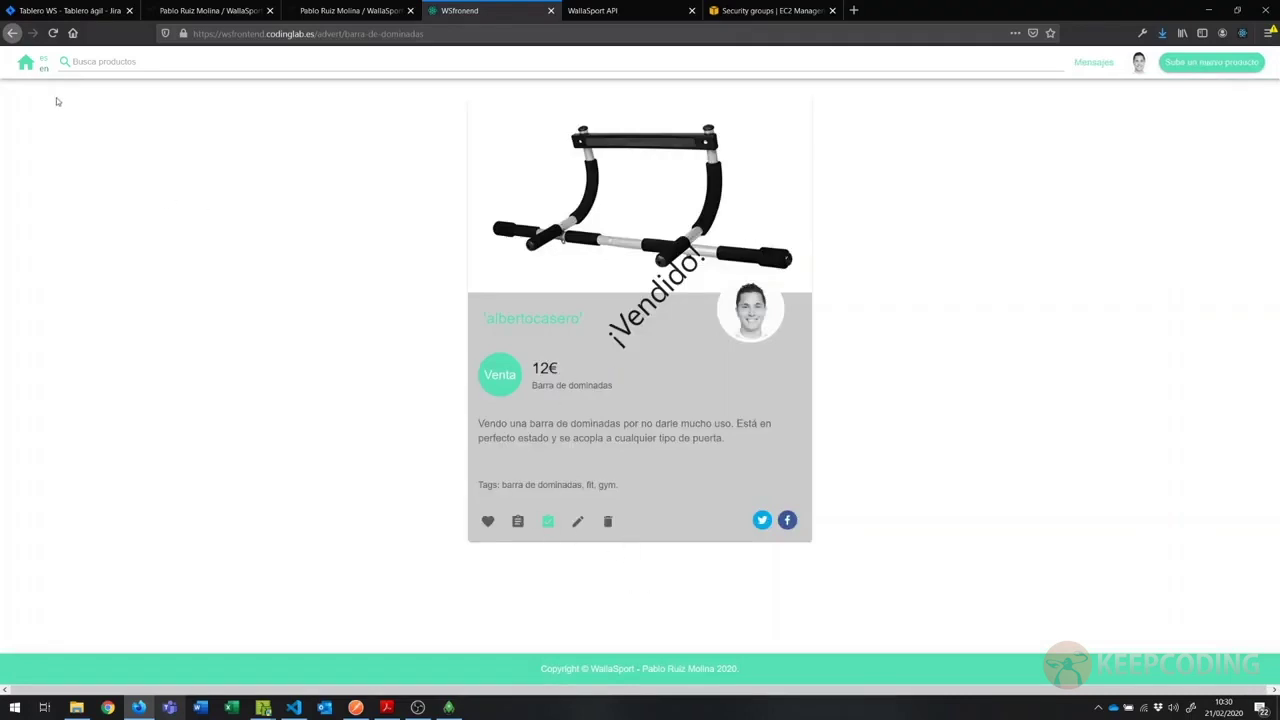
click(26, 63)
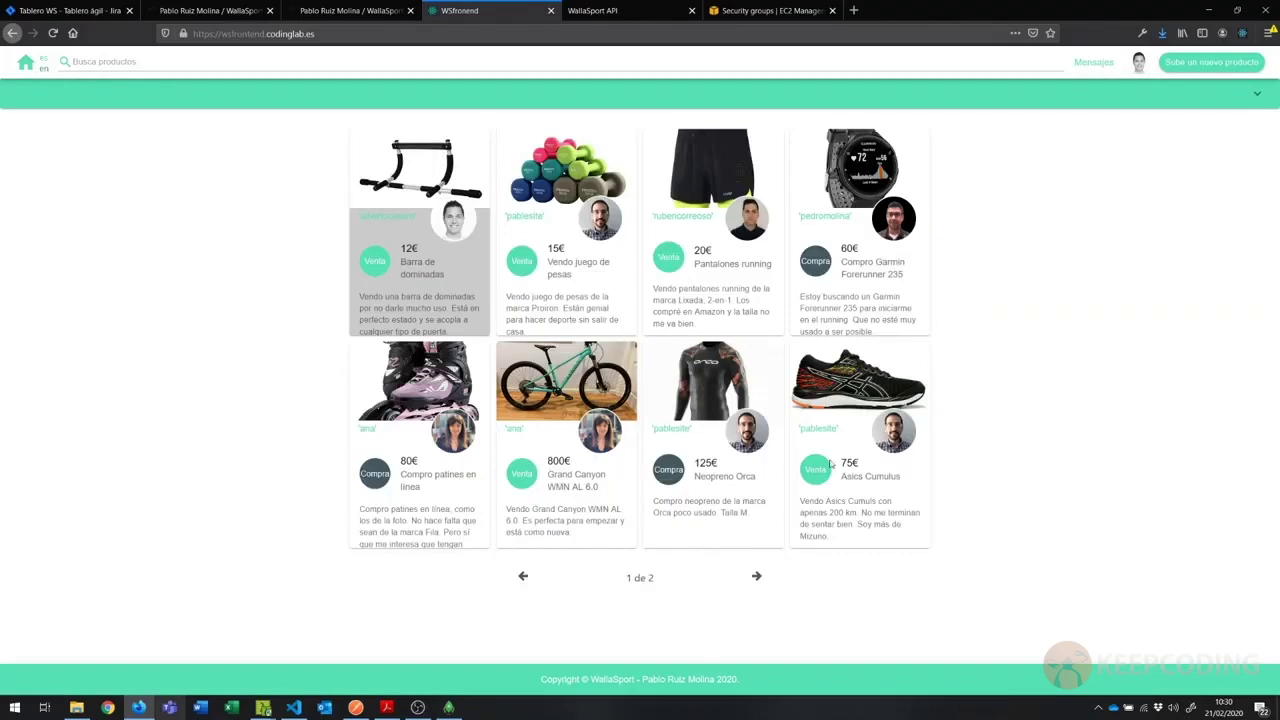
click(400, 190)
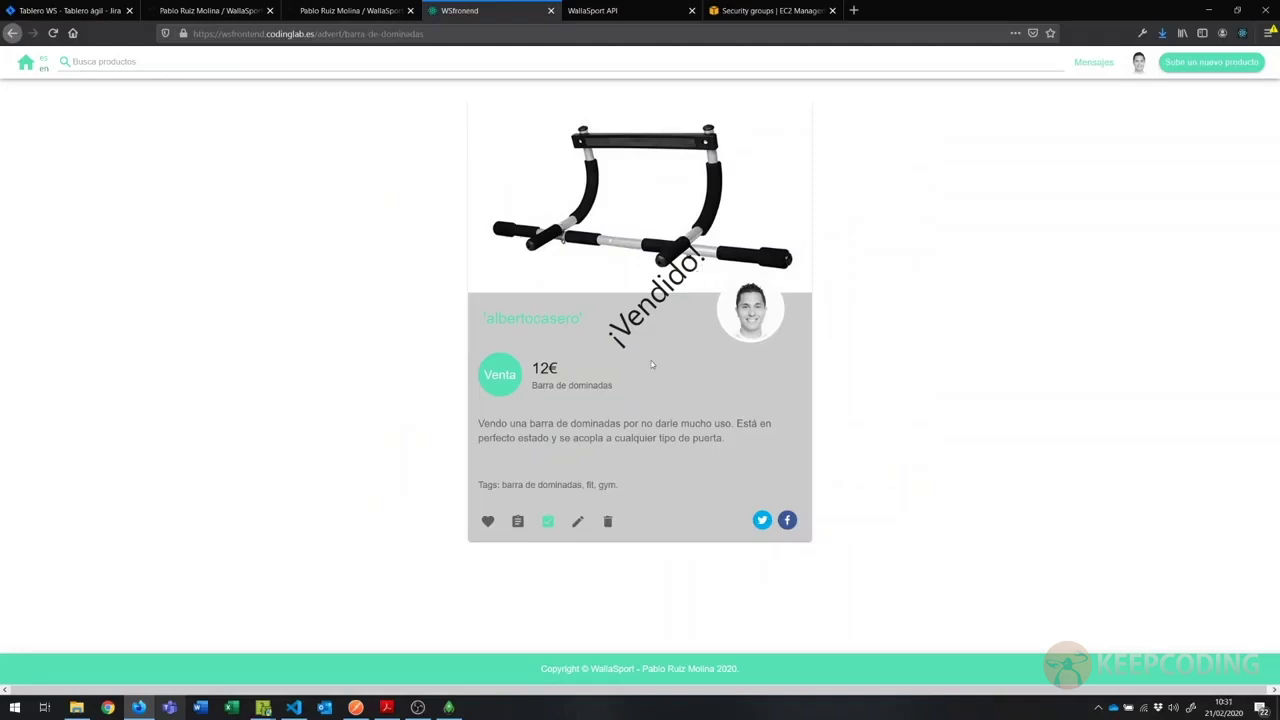
click(517, 524)
click(518, 523)
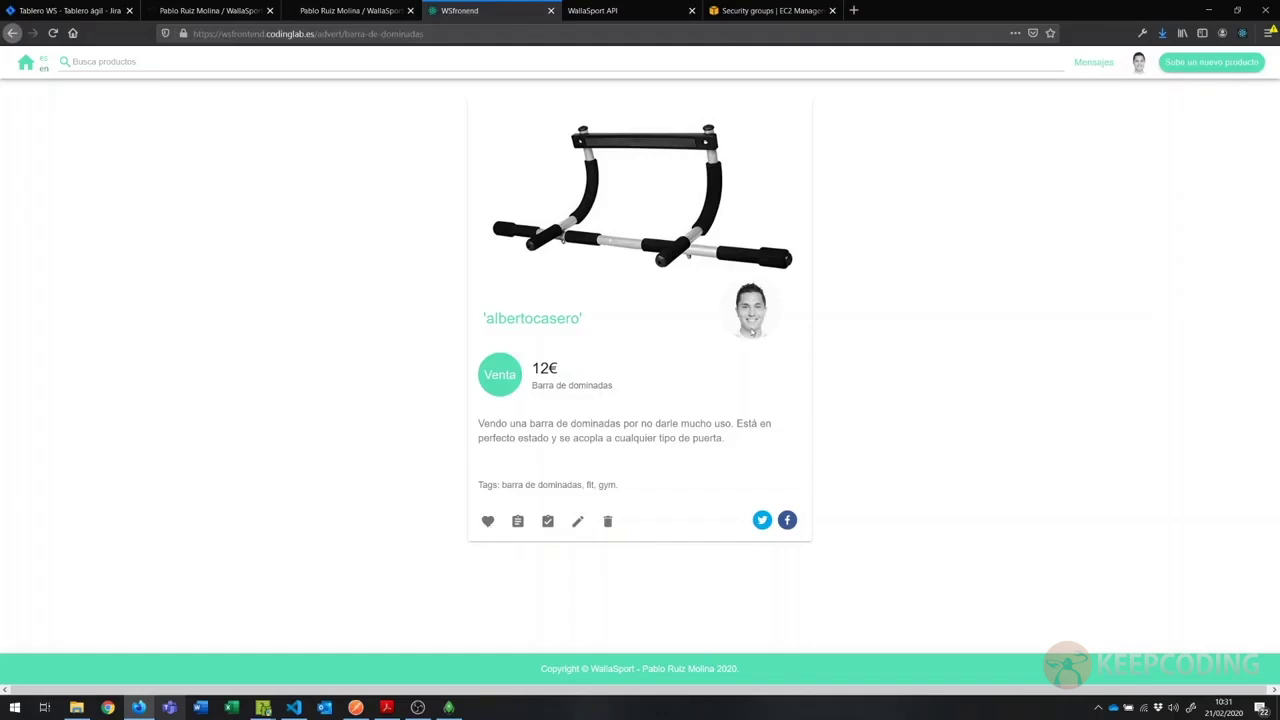
key(alt+Left)
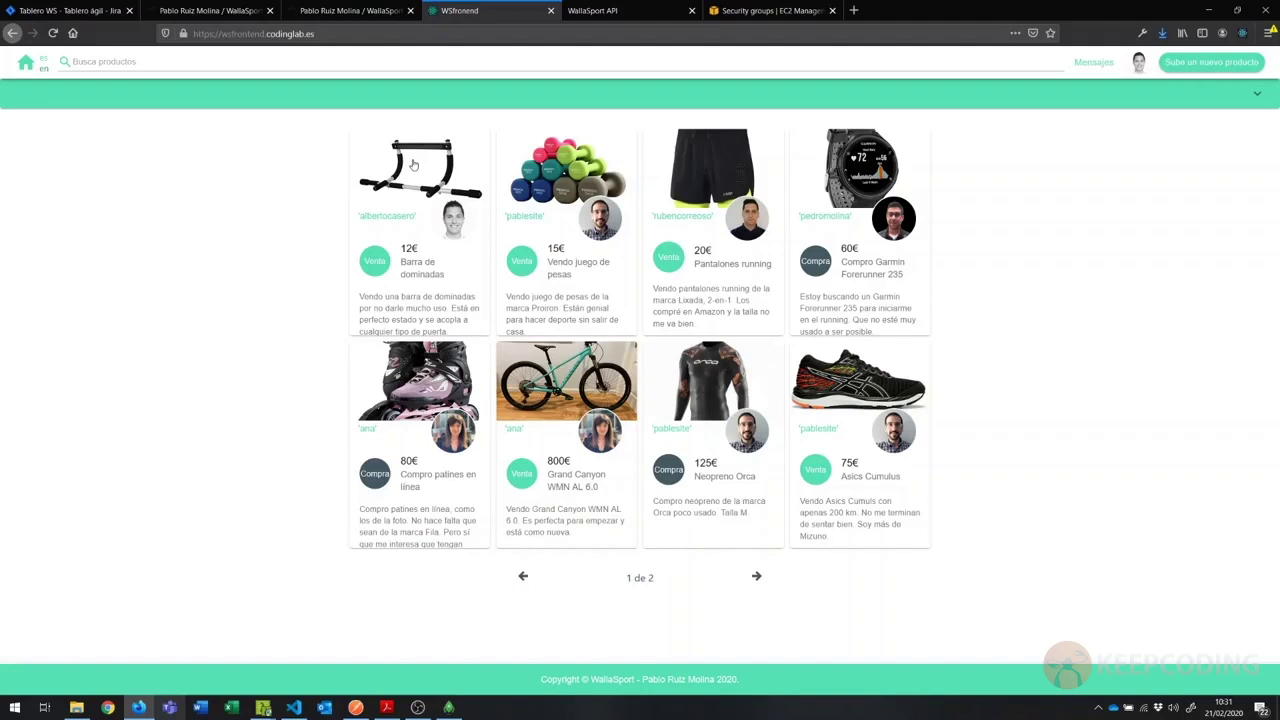
Step: Favourite the 'Vendo juego de pesas' listing, then view the 75€ Asics Cumulus listing
click(413, 165)
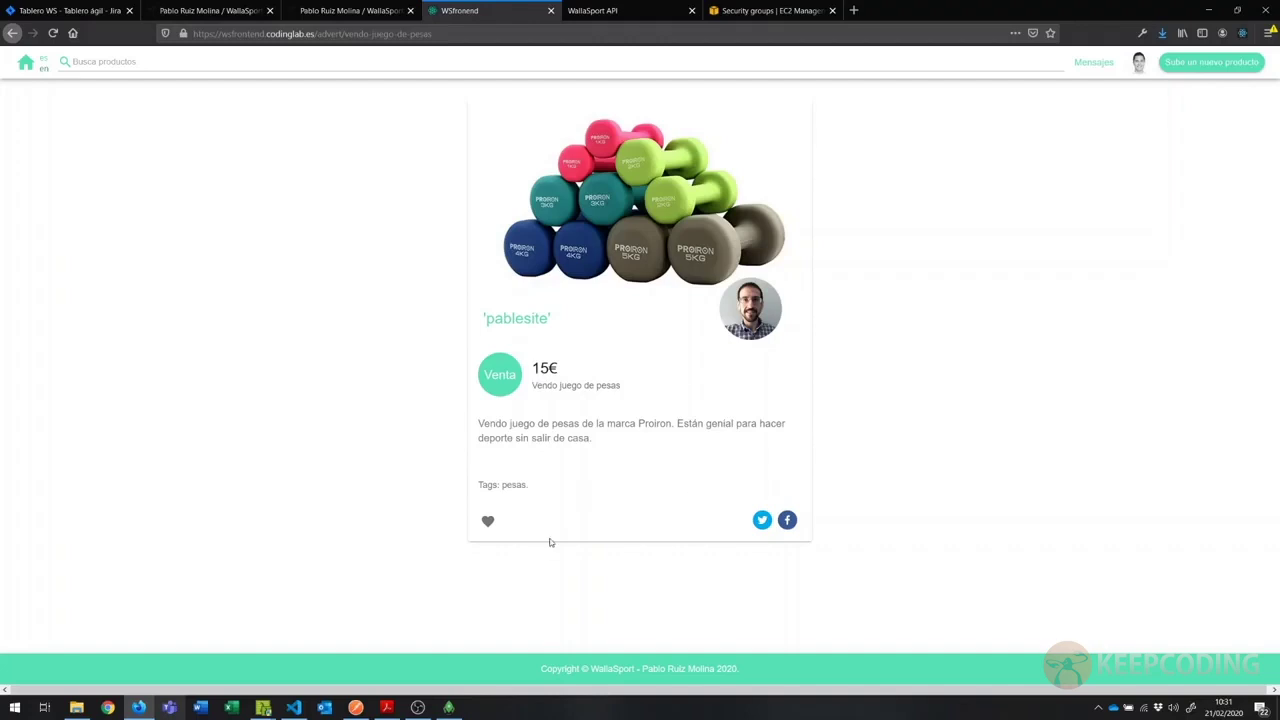
click(487, 521)
key(alt+Left)
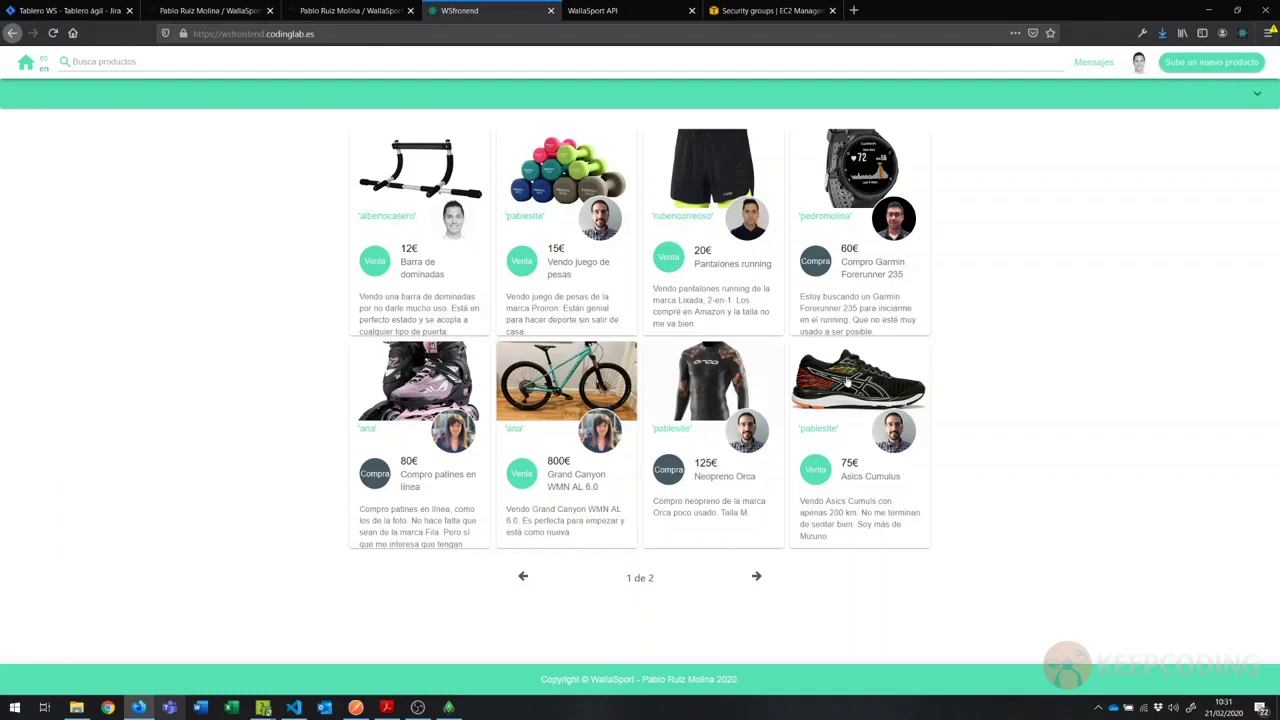
click(846, 381)
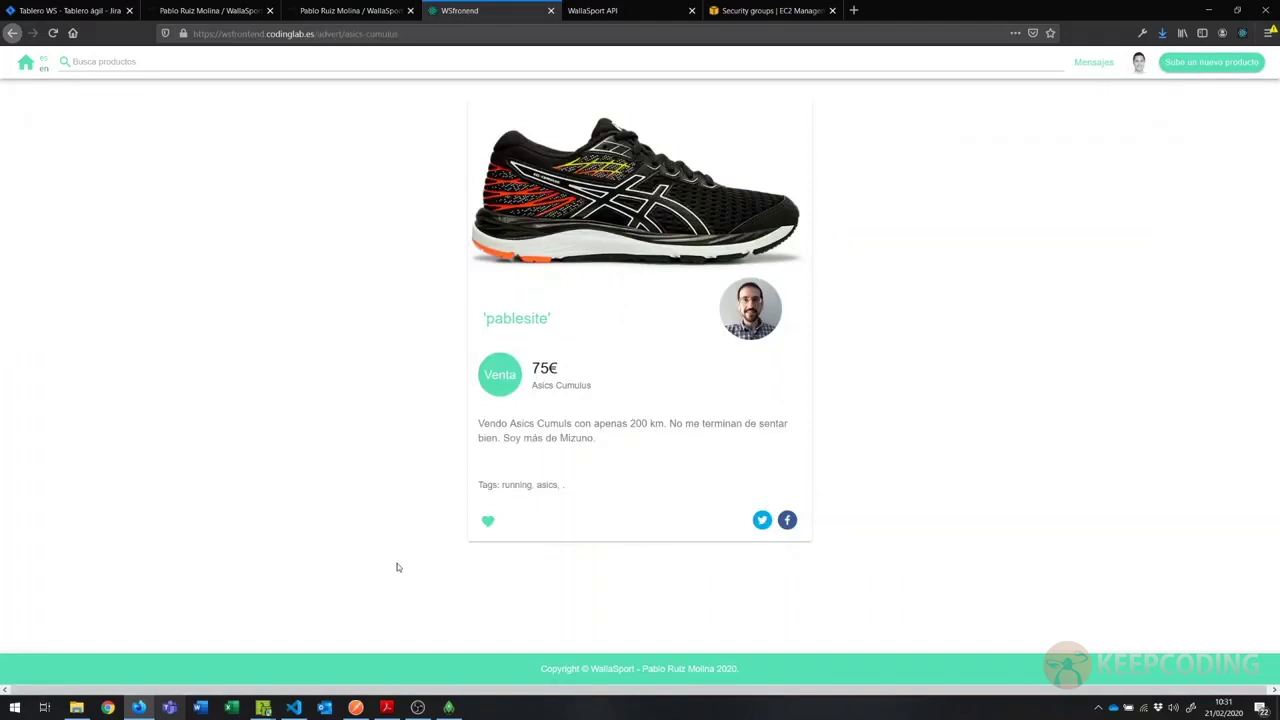
key(alt+Left)
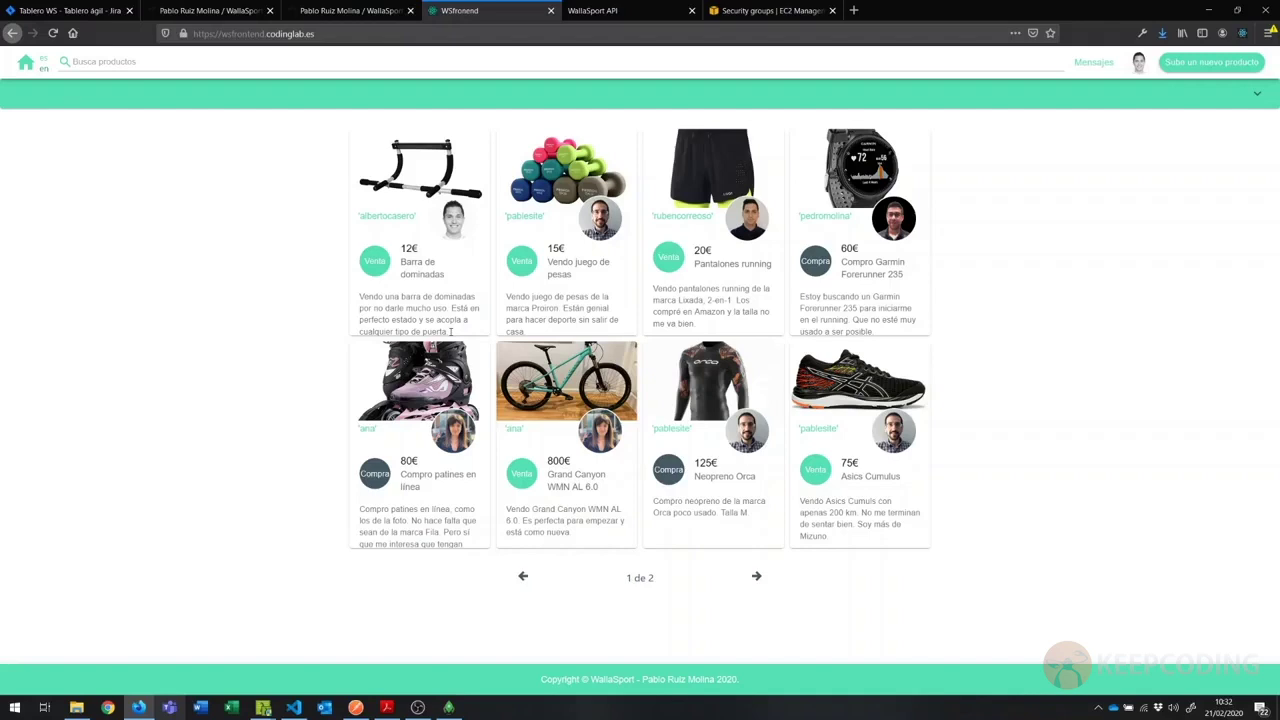
Step: Browse Mis favoritos and Mis productos, then view the account's personal information page
click(1139, 62)
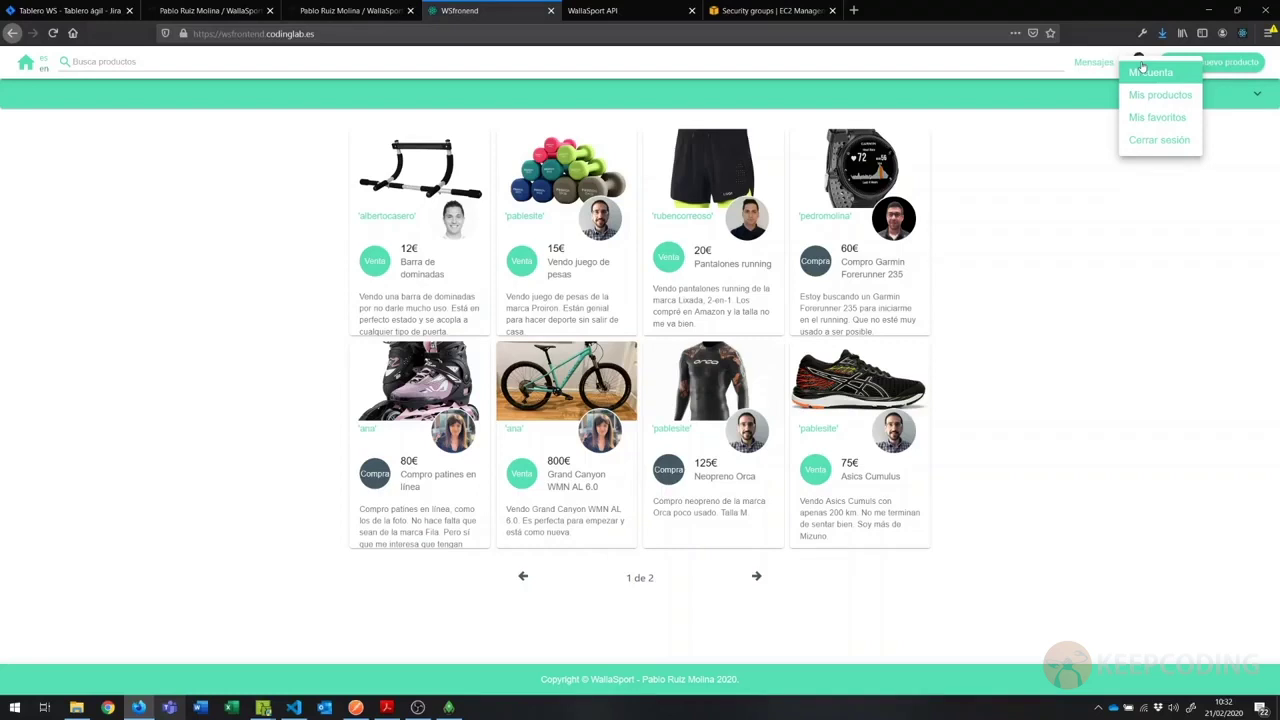
click(1145, 71)
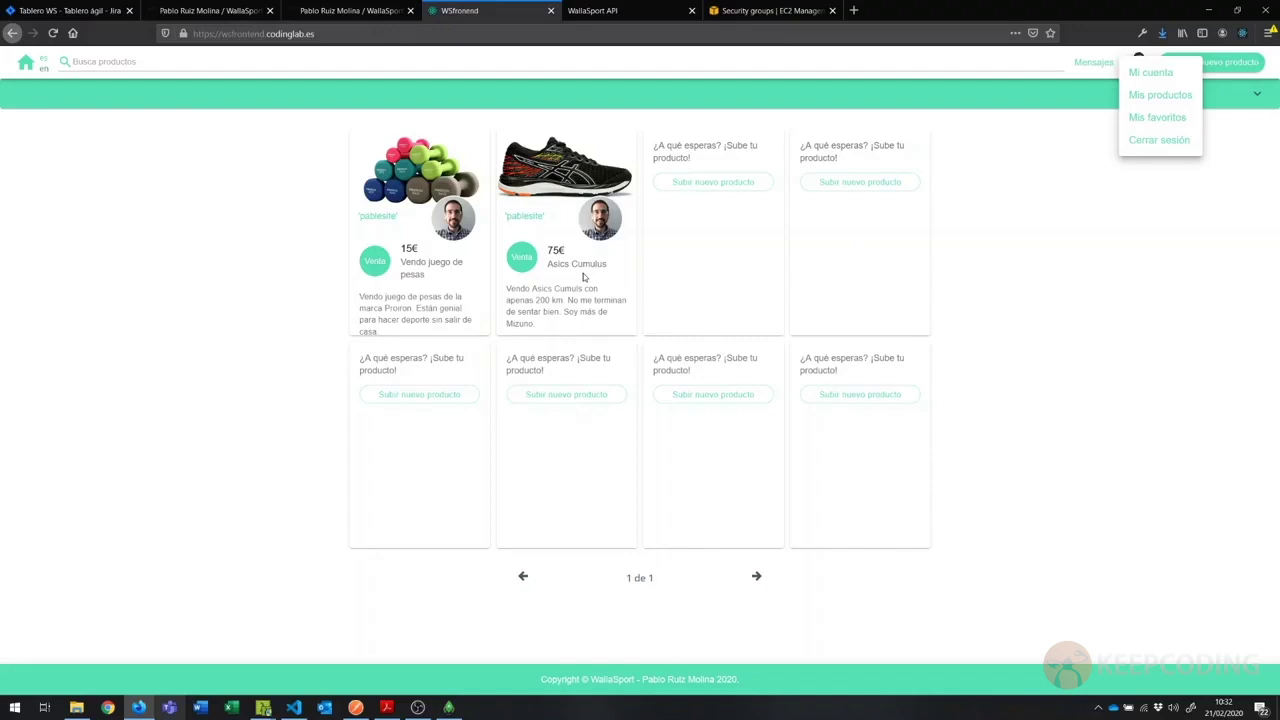
click(1160, 96)
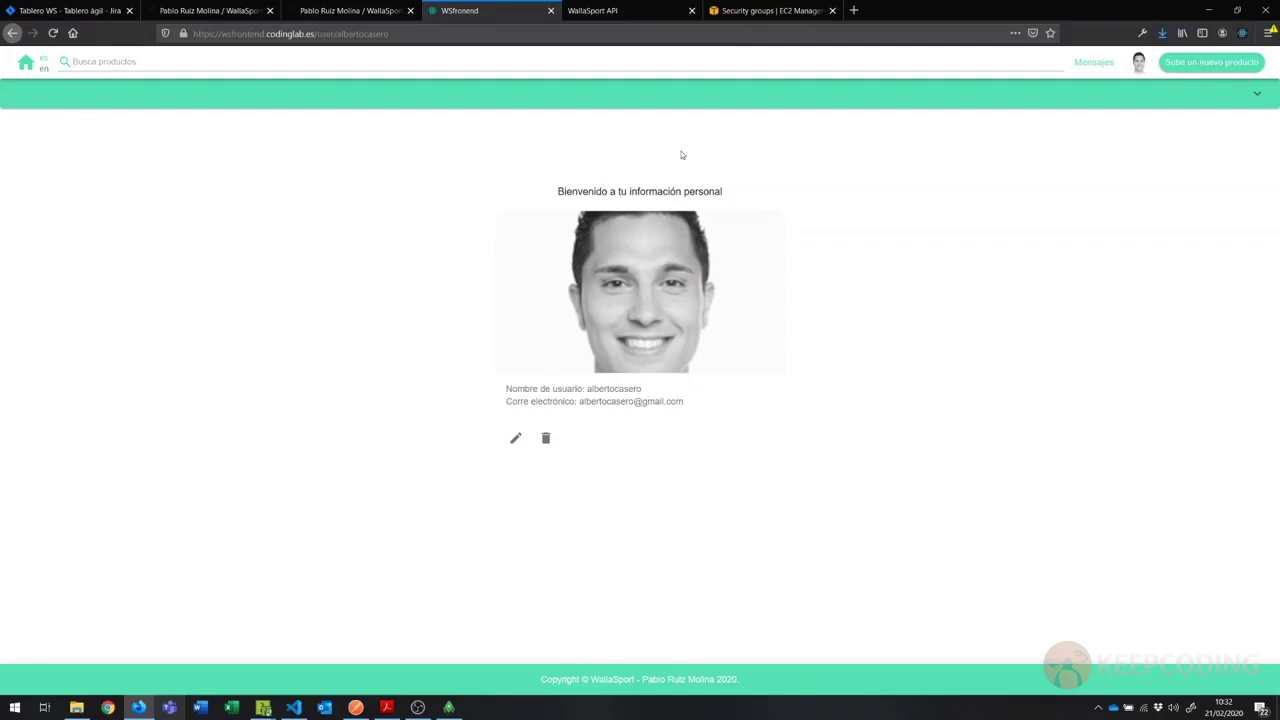
drag(517, 388, 684, 402)
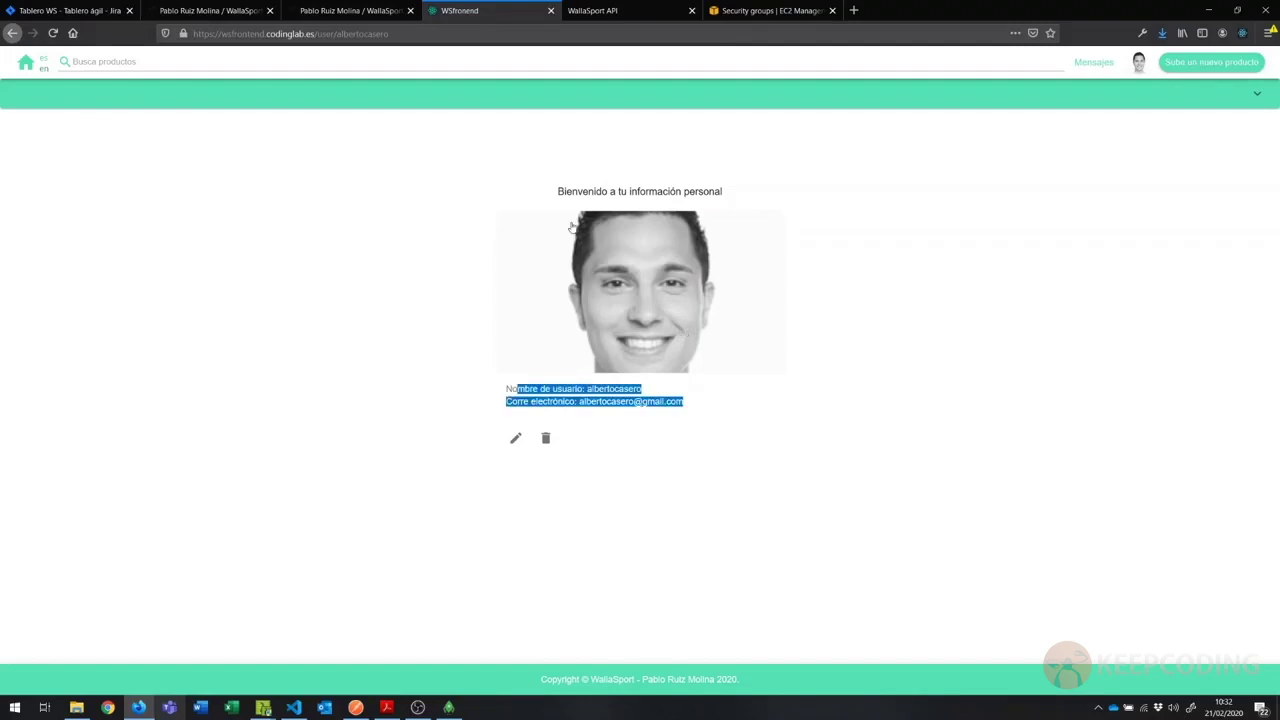
click(562, 418)
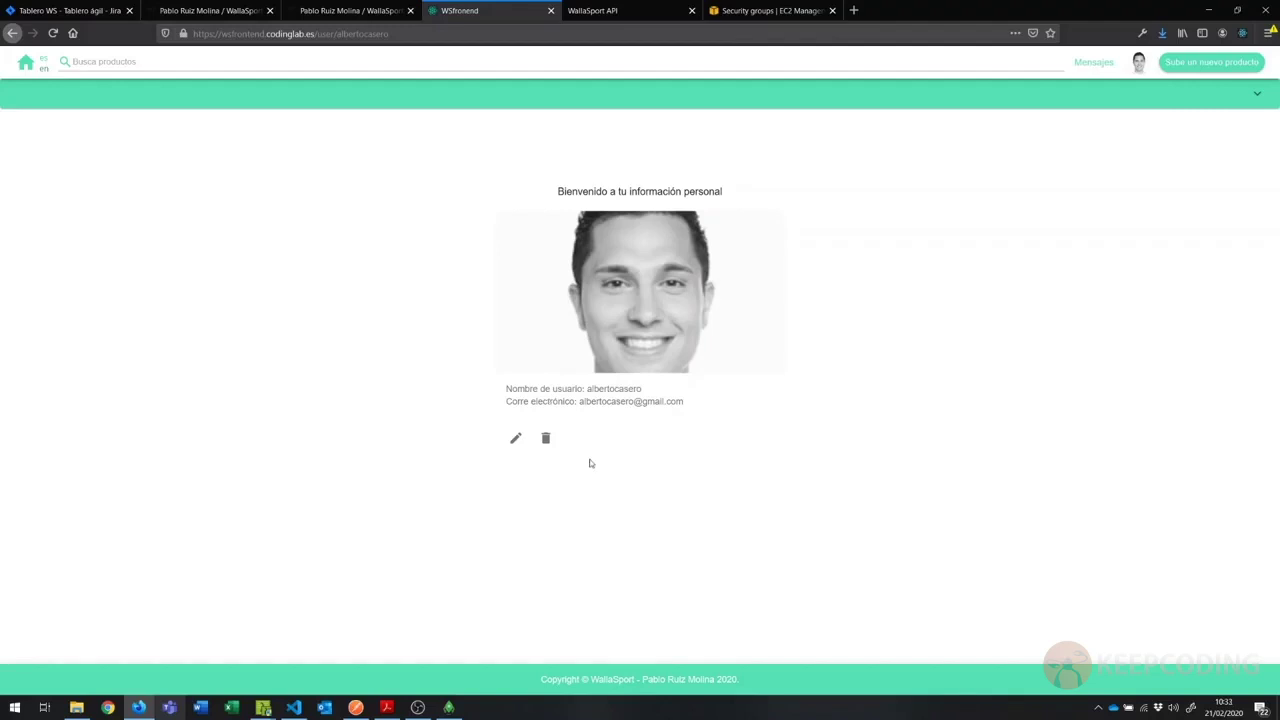
Step: Replace the account's username with a new short one, keeping the same email, and submit
click(547, 442)
click(515, 438)
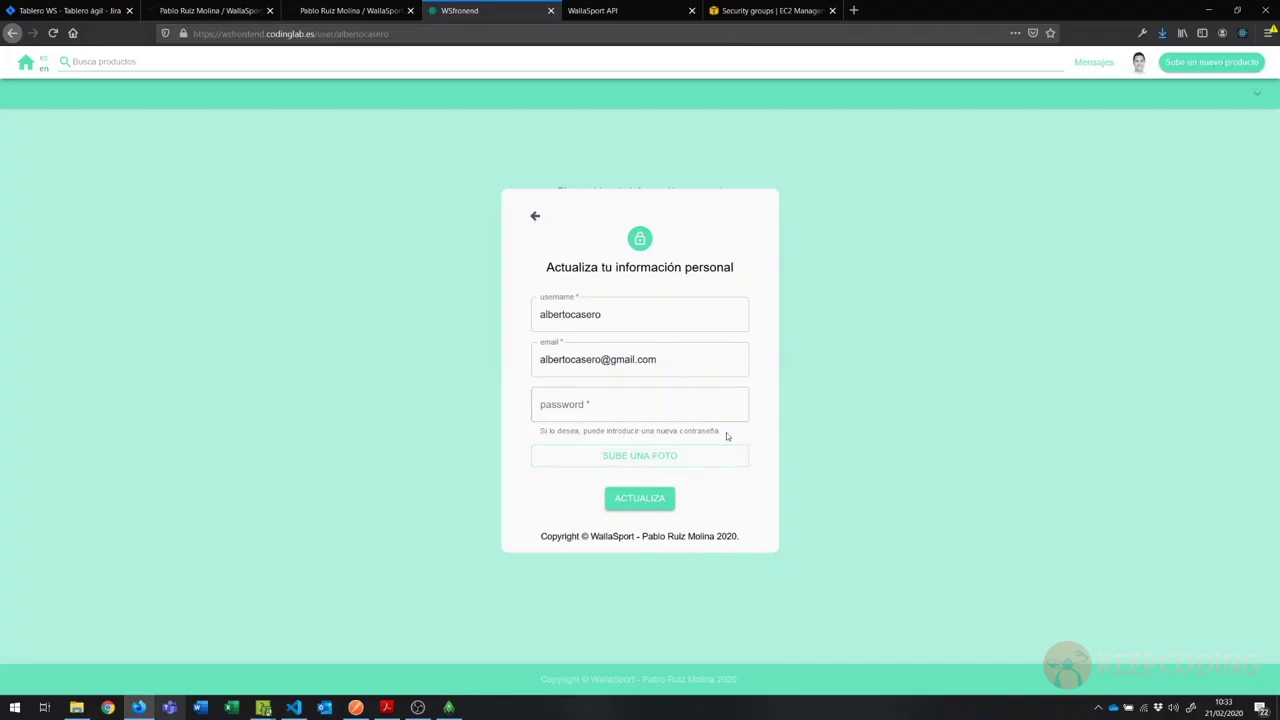
click(731, 369)
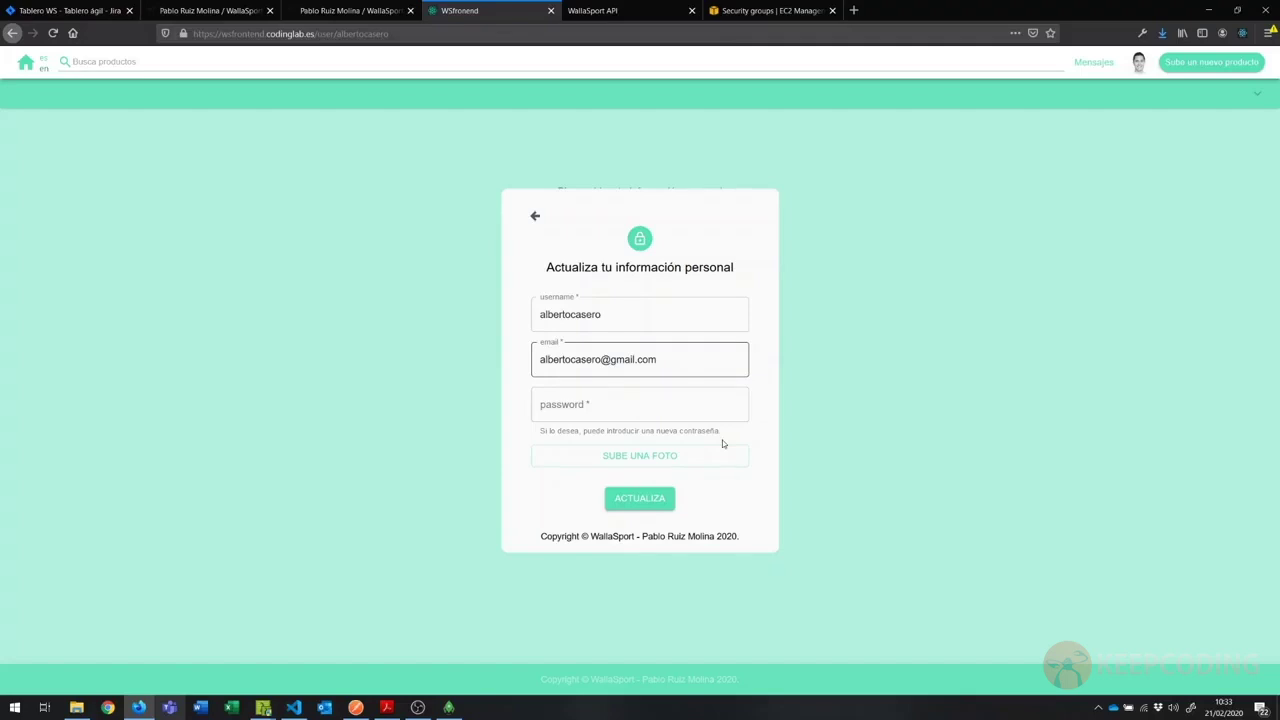
click(672, 326)
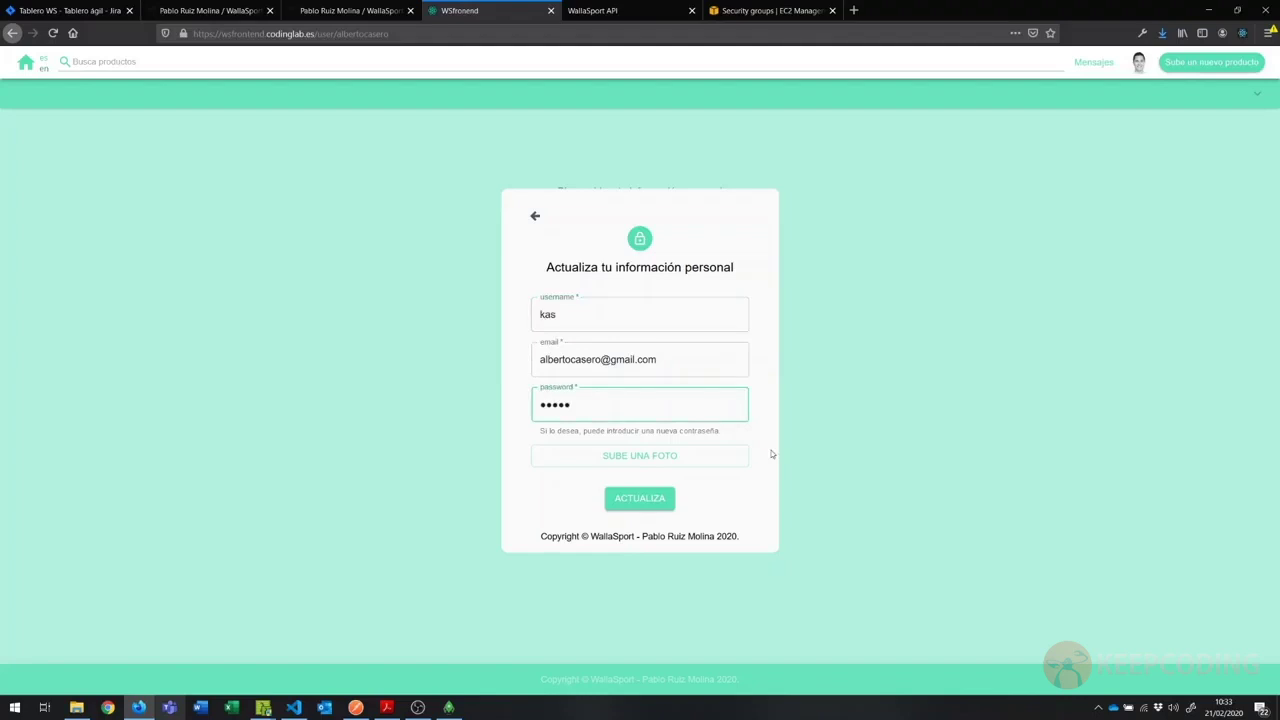
key(Return)
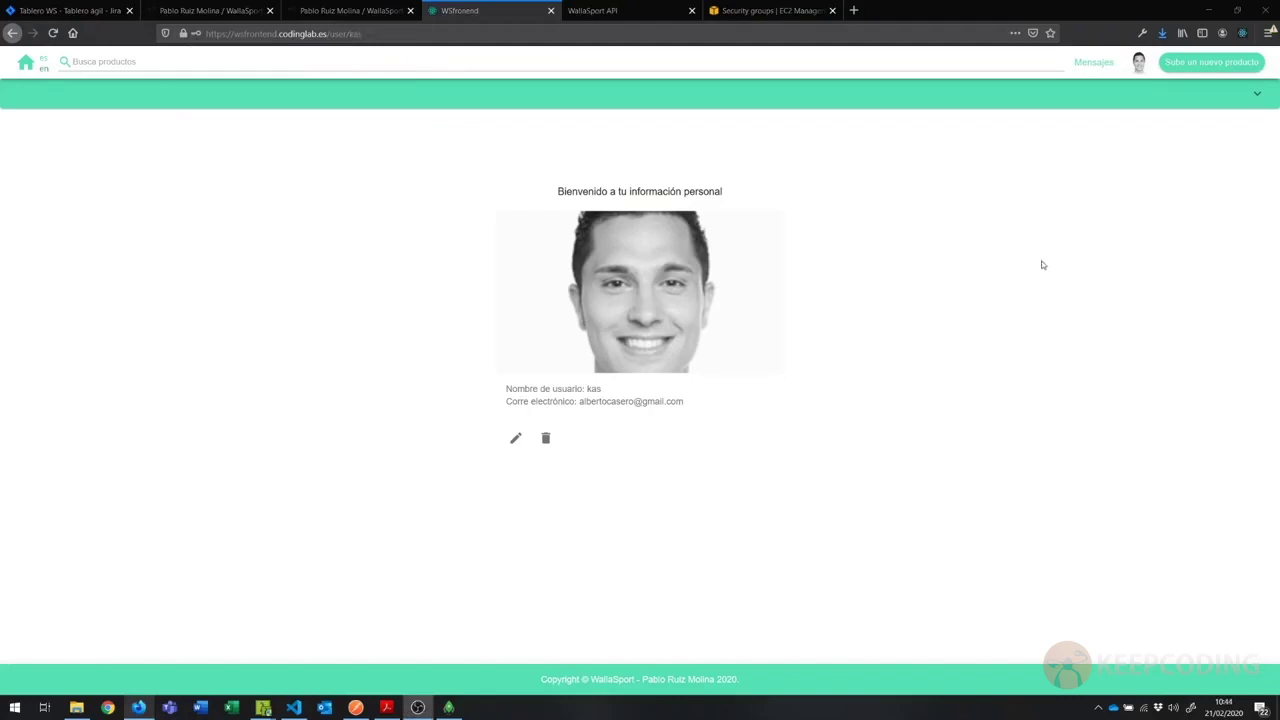
Step: Log out, sign back in with the saved new-username login, and open the Barra de dominadas listing
click(1138, 64)
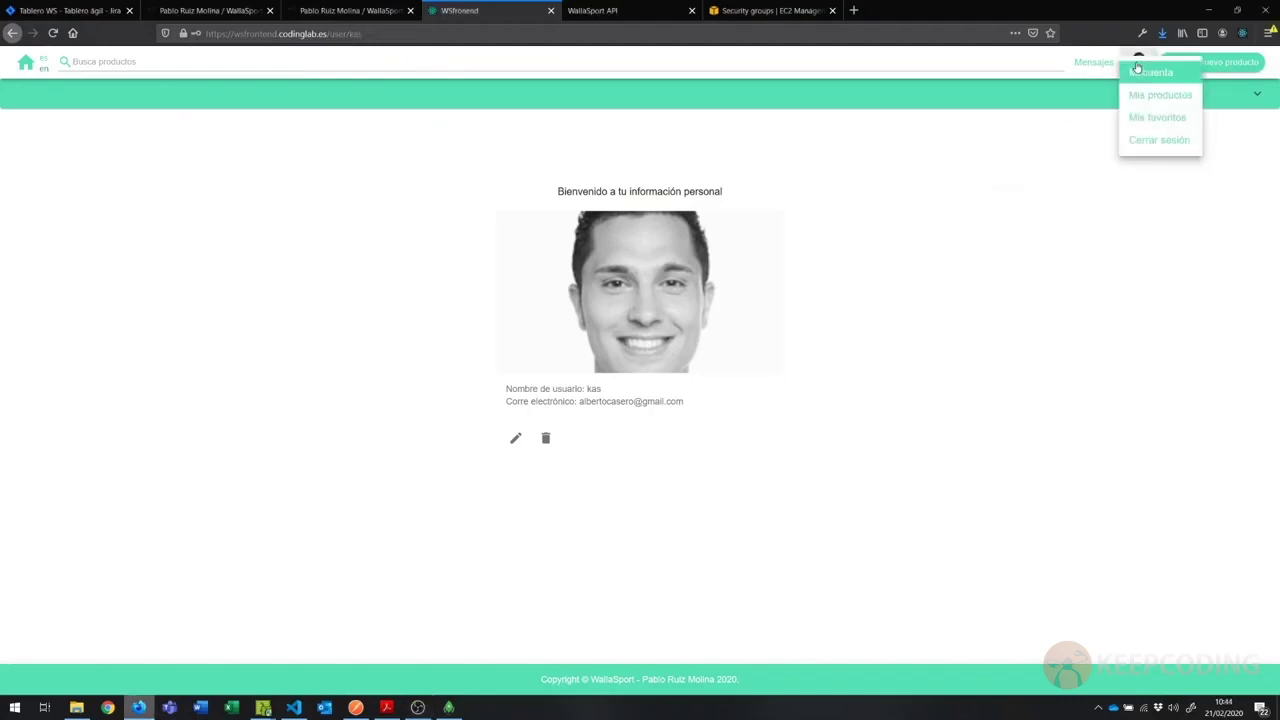
click(1153, 142)
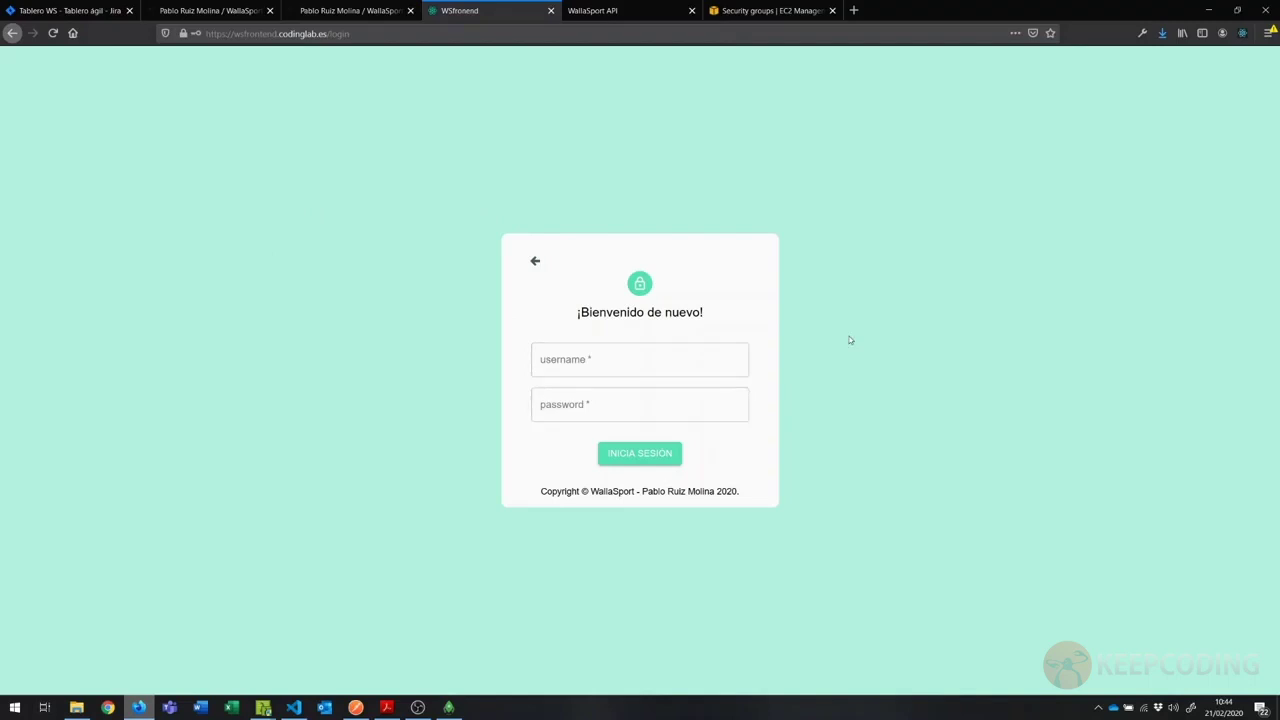
click(623, 370)
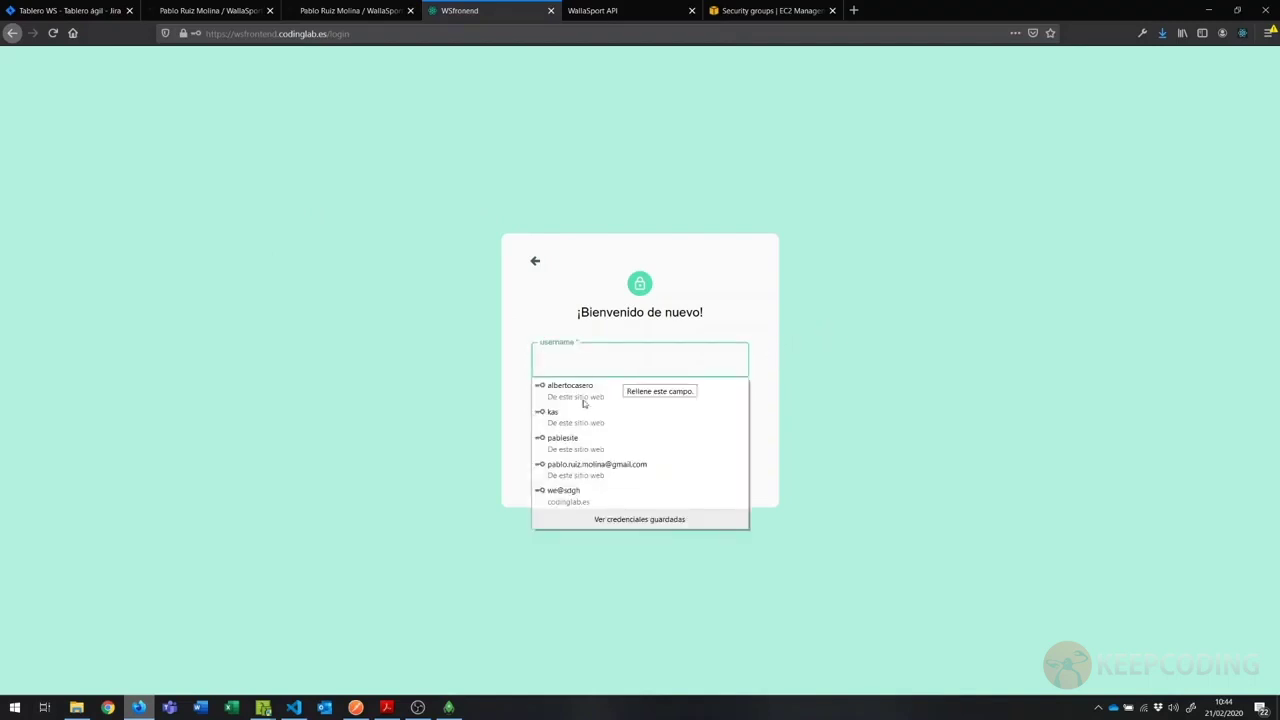
click(575, 417)
click(638, 458)
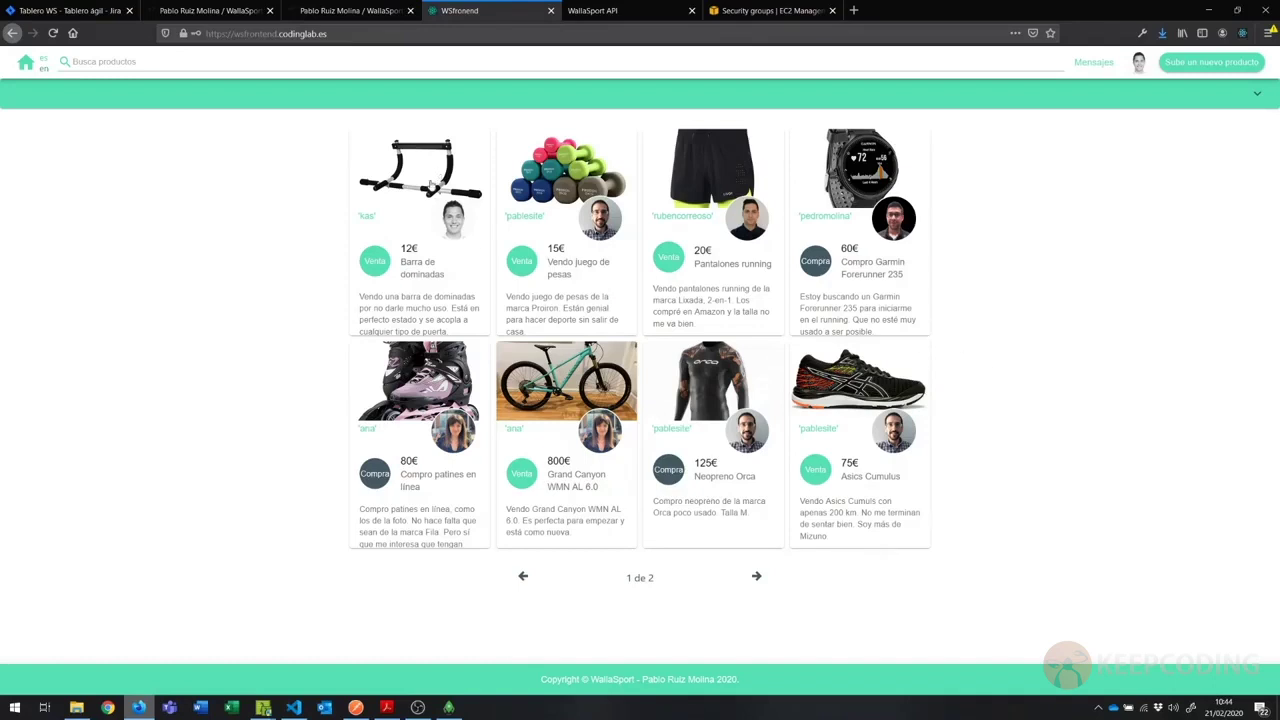
click(430, 185)
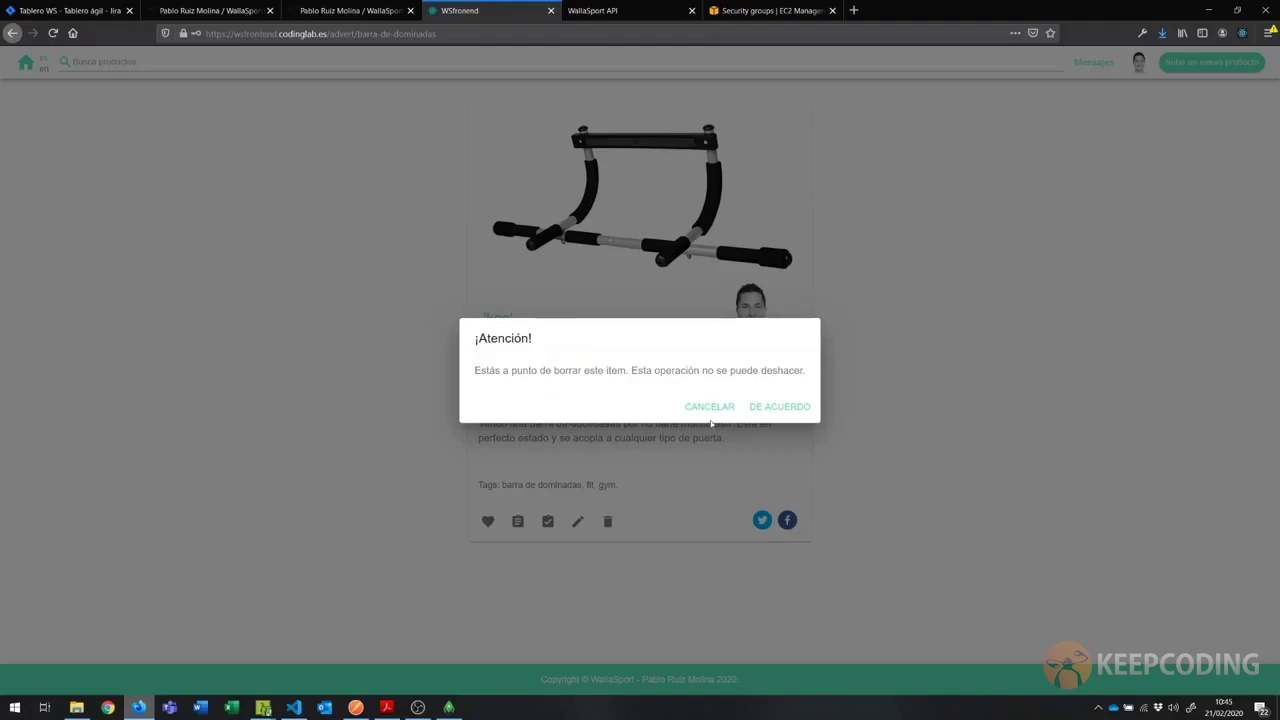
Step: Delete the 'Barra de dominadas' advert, confirming DE ACUERDO in the ¡Atención! dialog
click(710, 408)
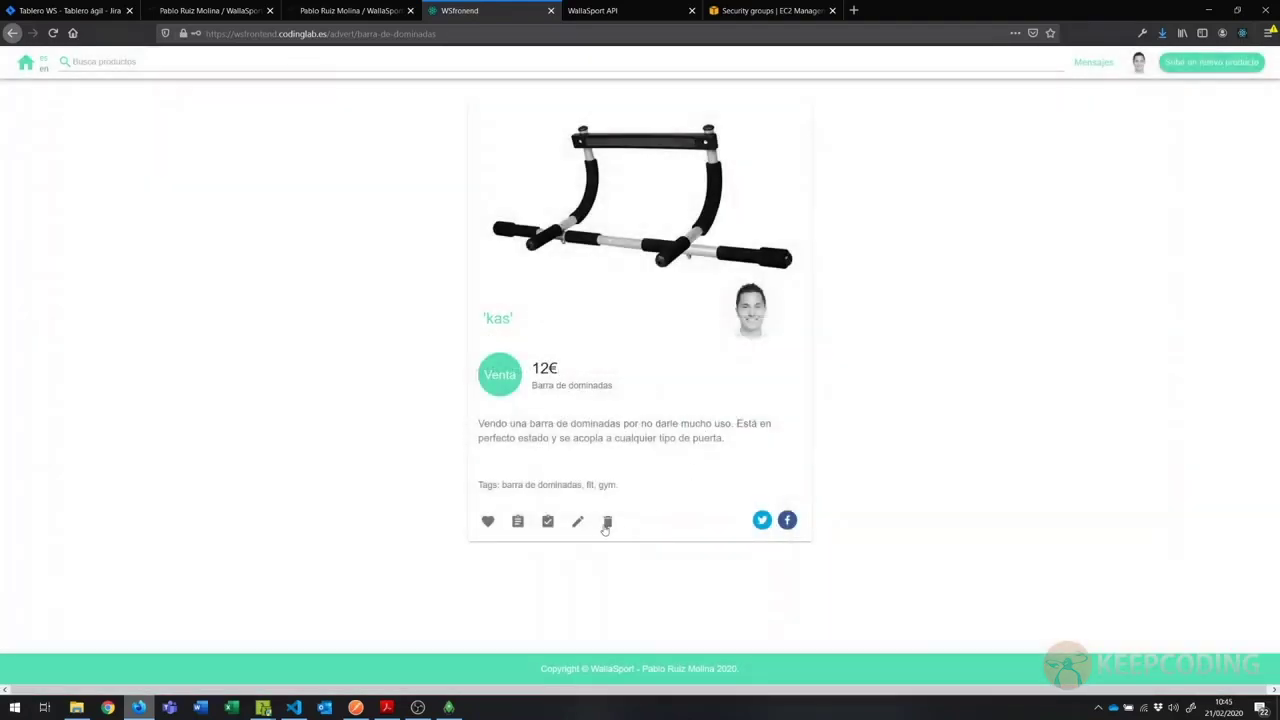
click(607, 521)
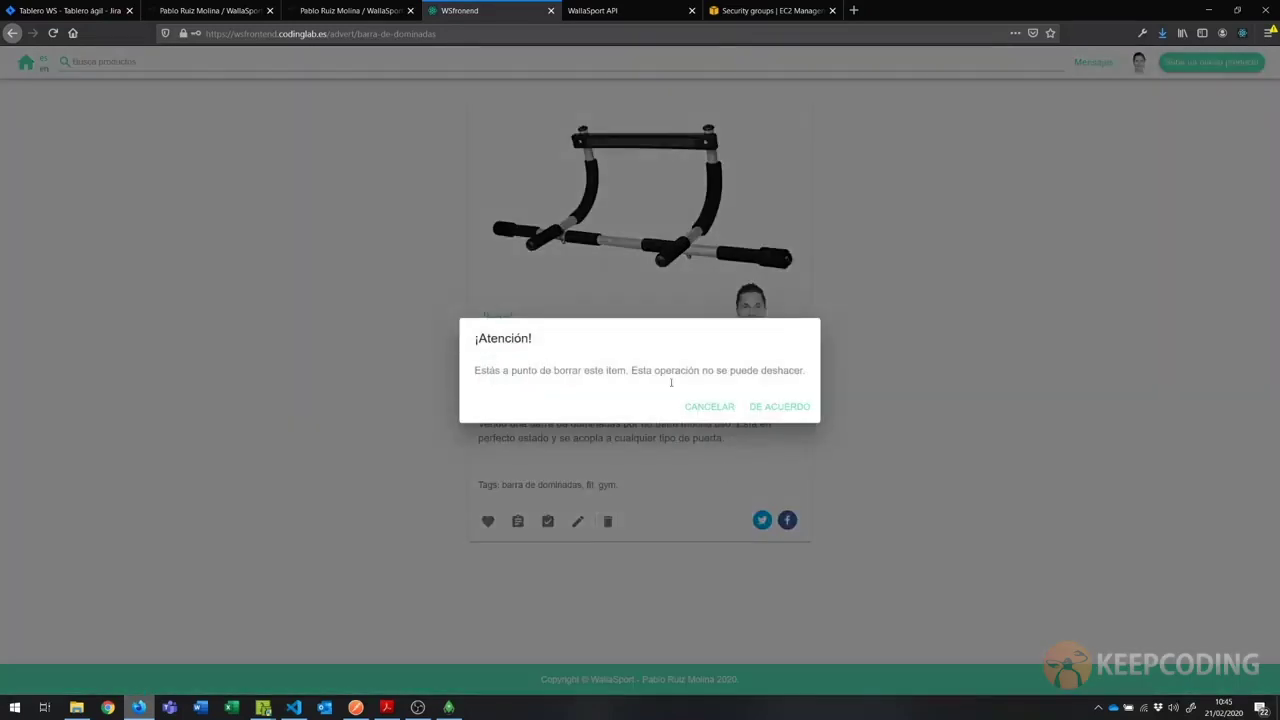
click(777, 410)
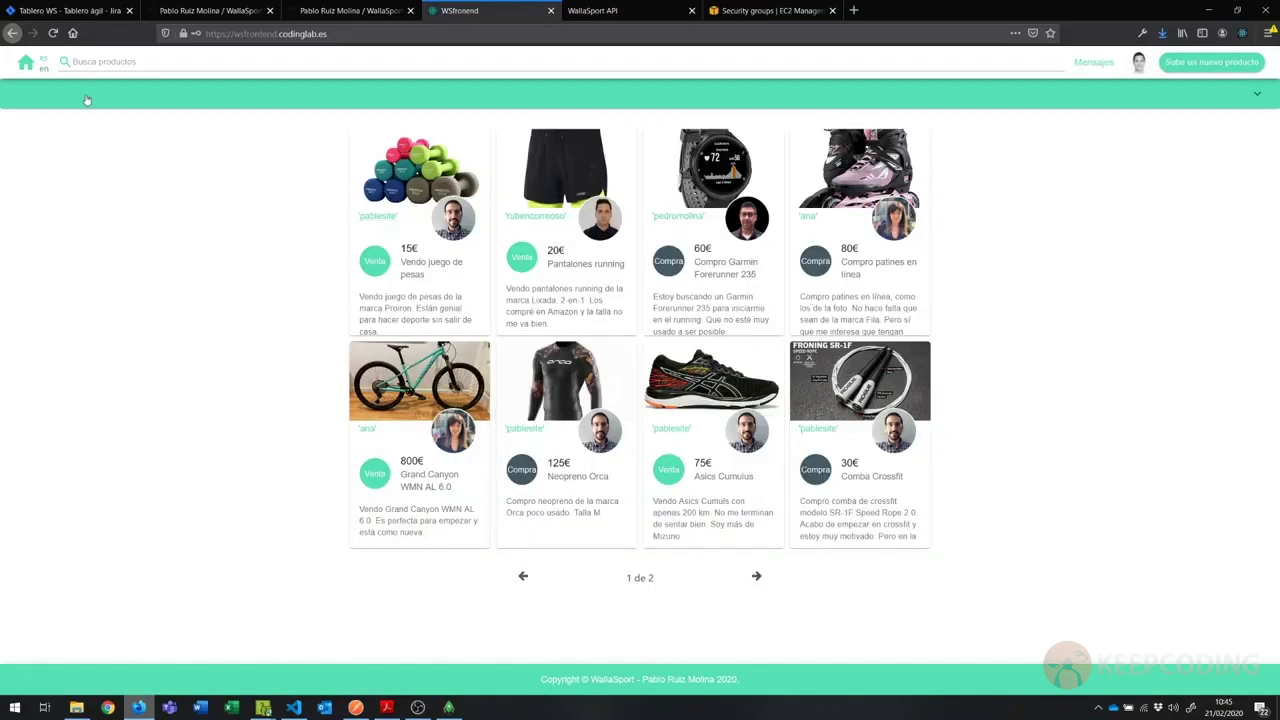
click(1141, 63)
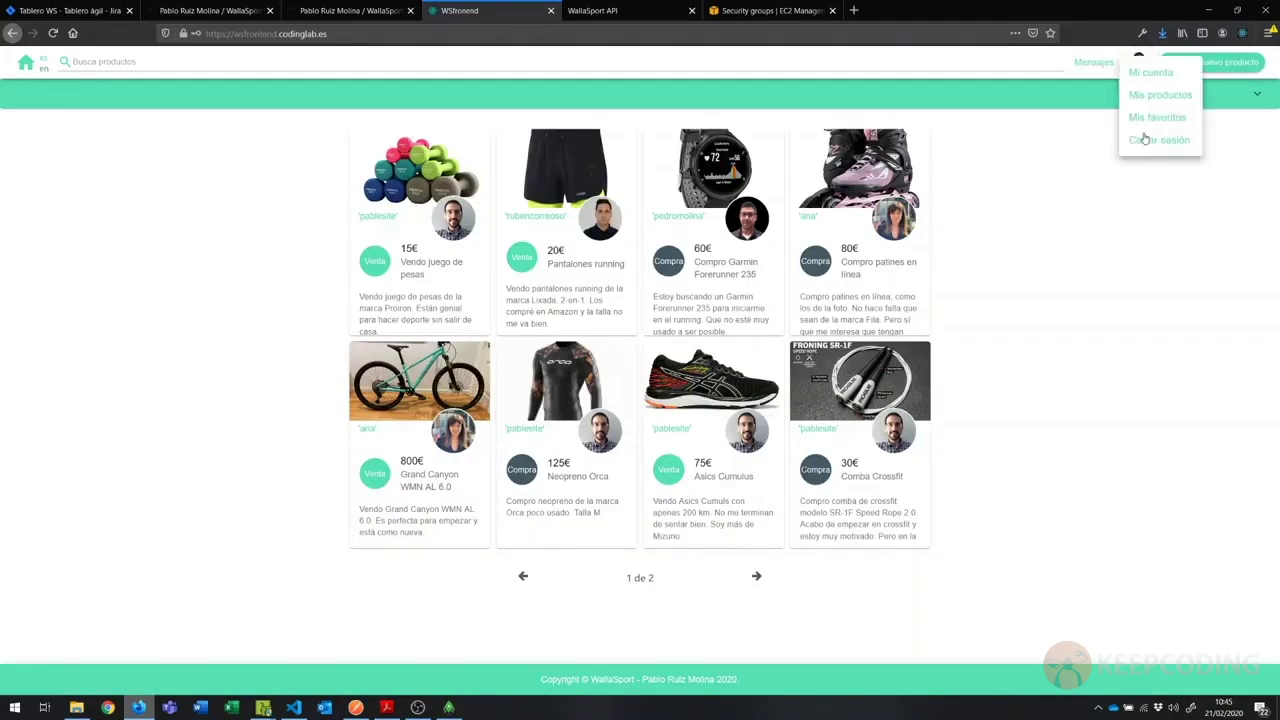
click(1158, 100)
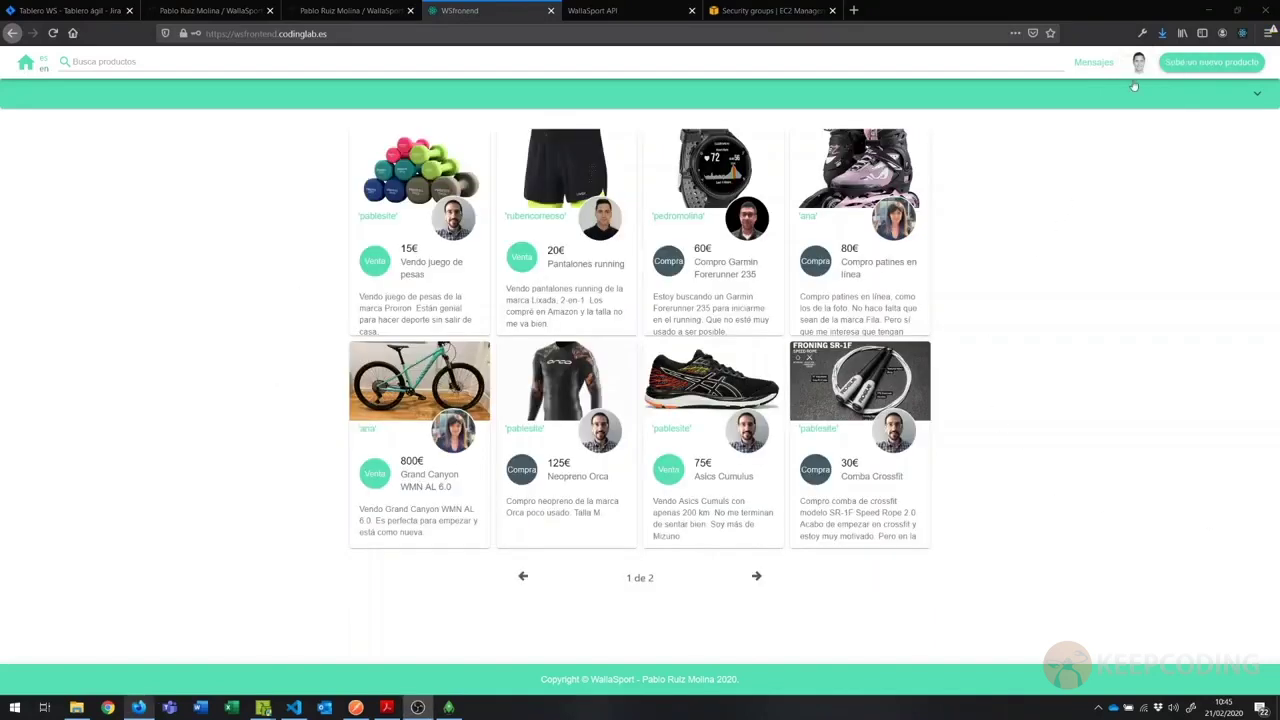
click(1140, 66)
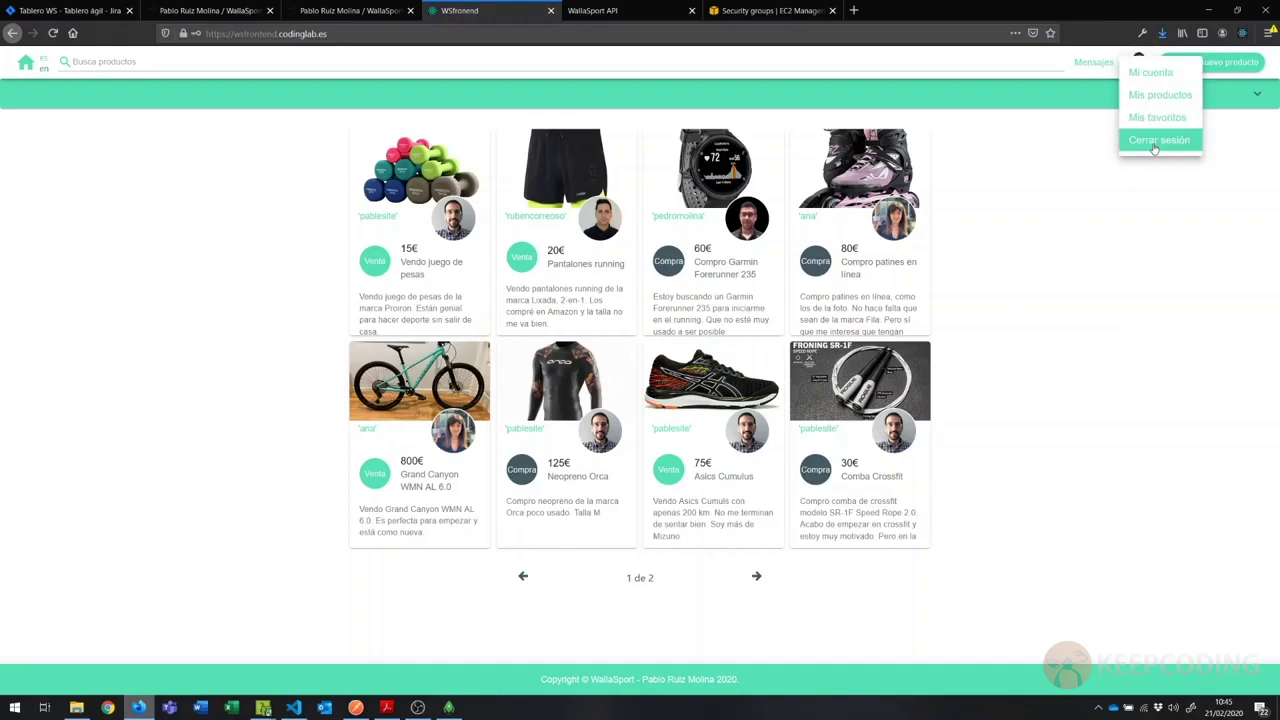
click(1152, 74)
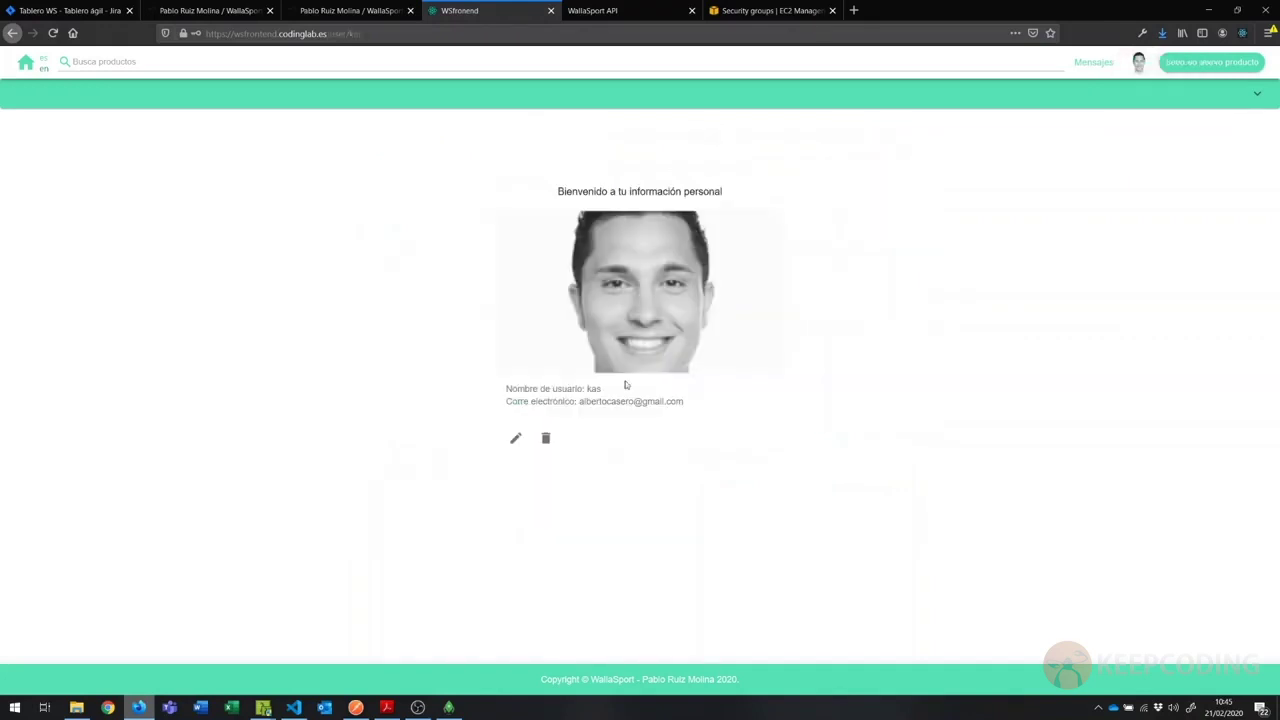
click(546, 440)
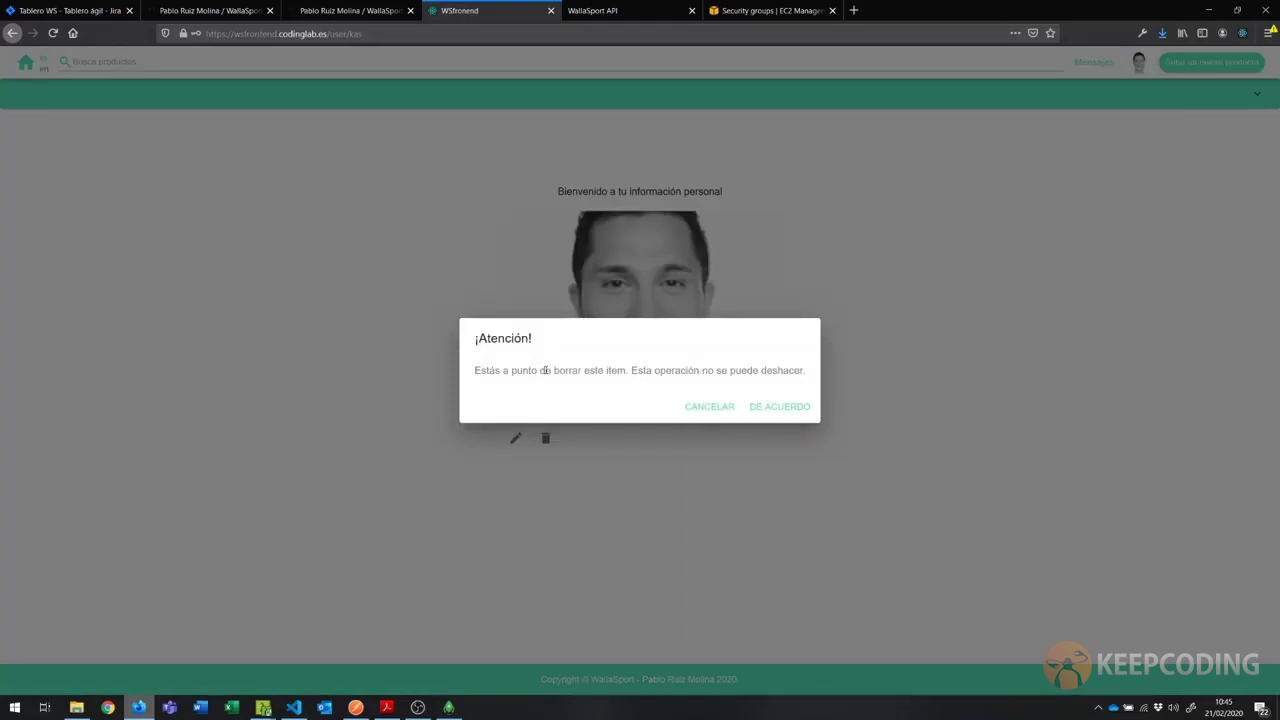
drag(545, 370, 721, 378)
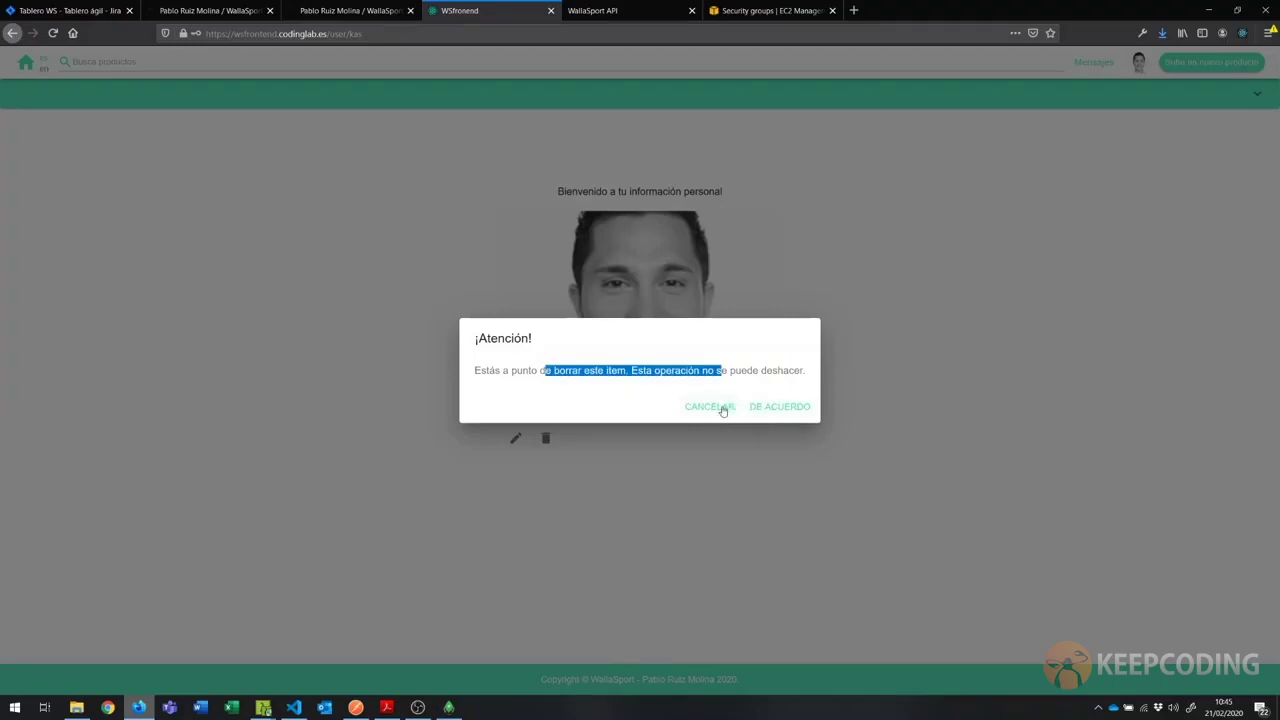
click(723, 410)
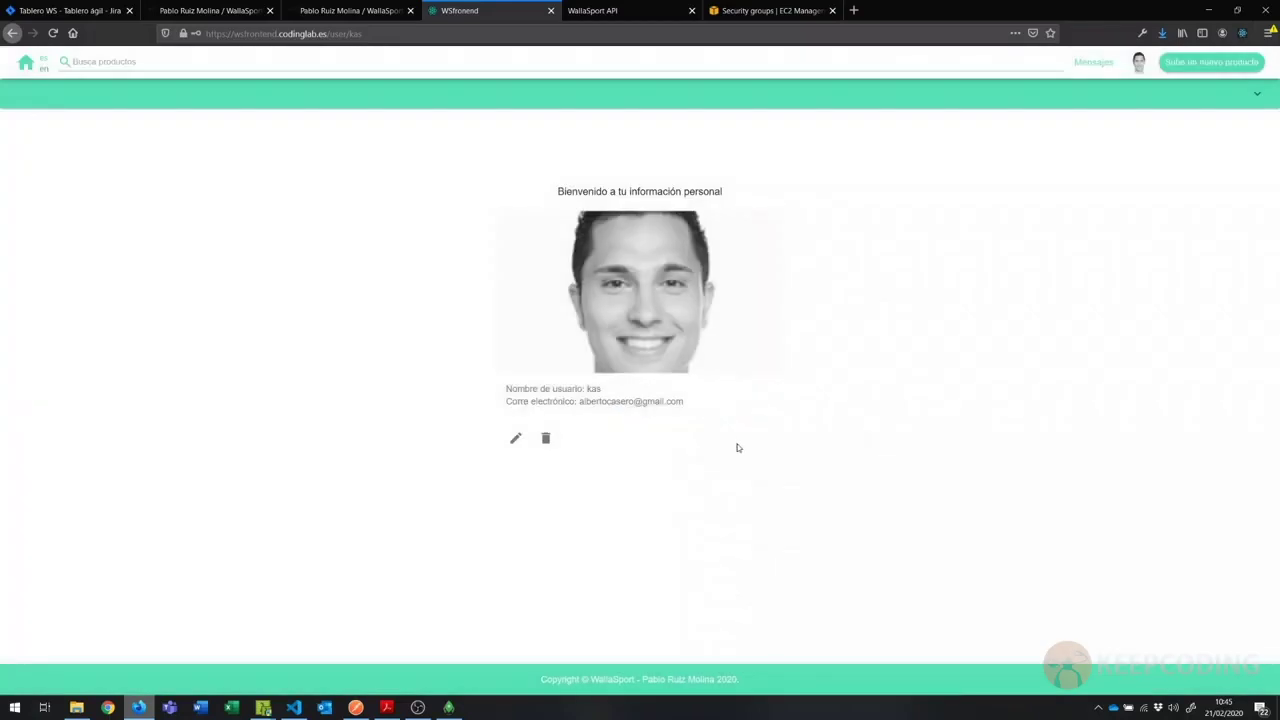
click(26, 65)
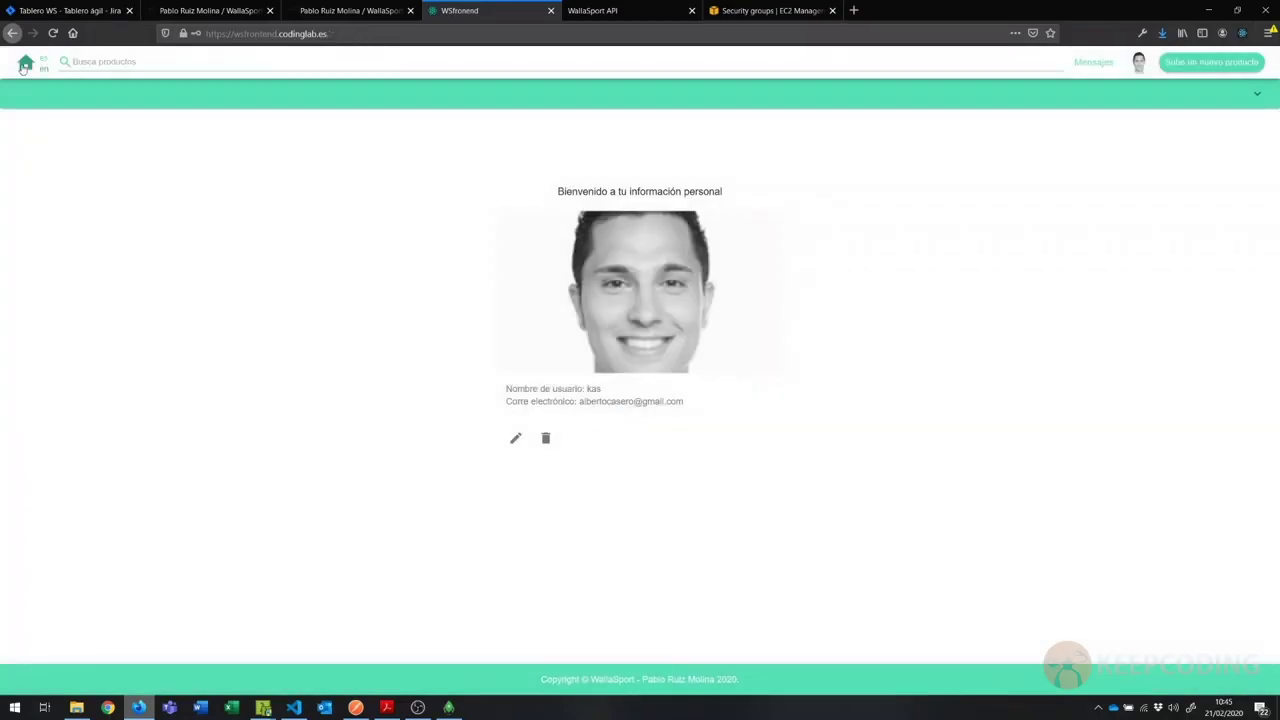